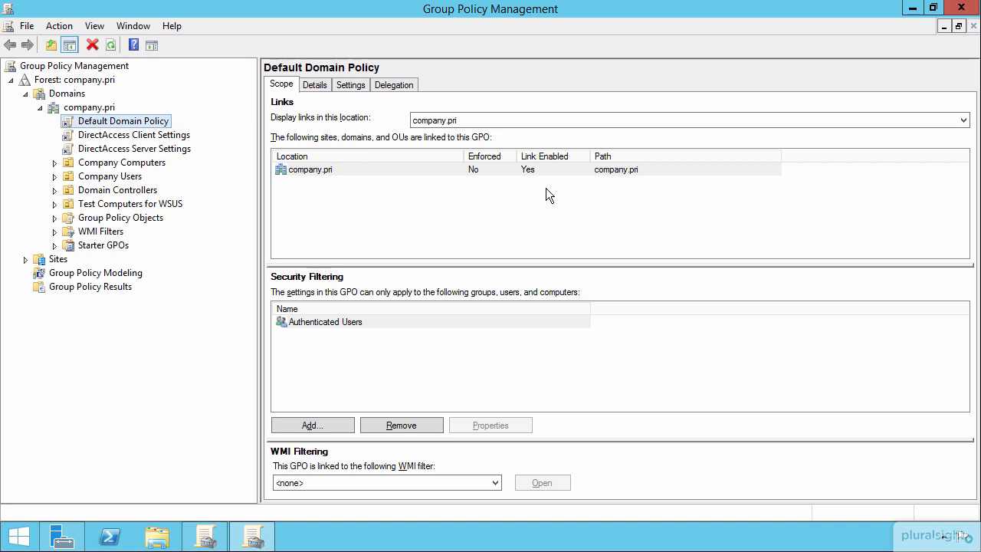
Open the Default Domain Policy for editing and show the computer policies under Administrative Templates, Microsoft Office 2013, Miscellaneous
{"action": "right_click", "coordinate": [136, 120]}
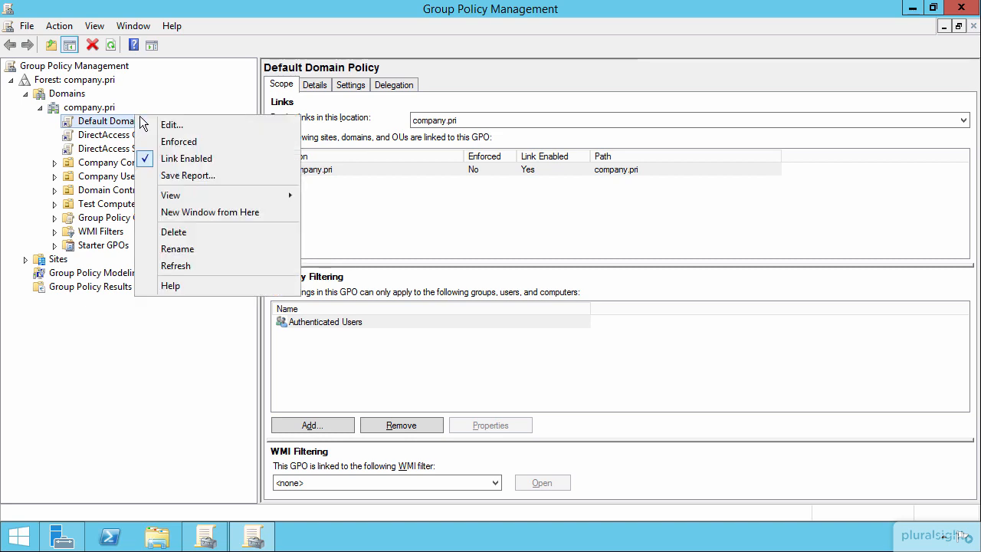
{"action": "left_click", "coordinate": [177, 127]}
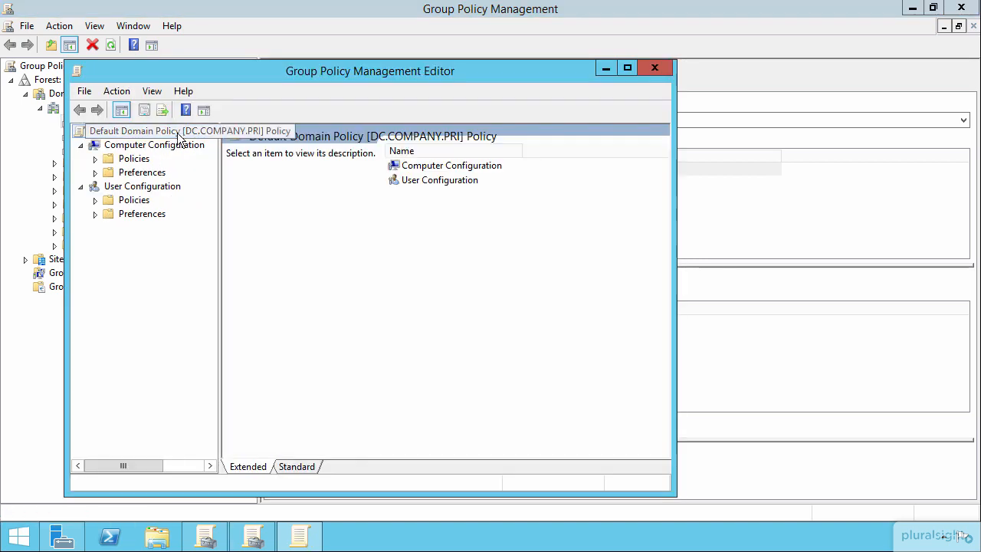
{"action": "left_click", "coordinate": [95, 158]}
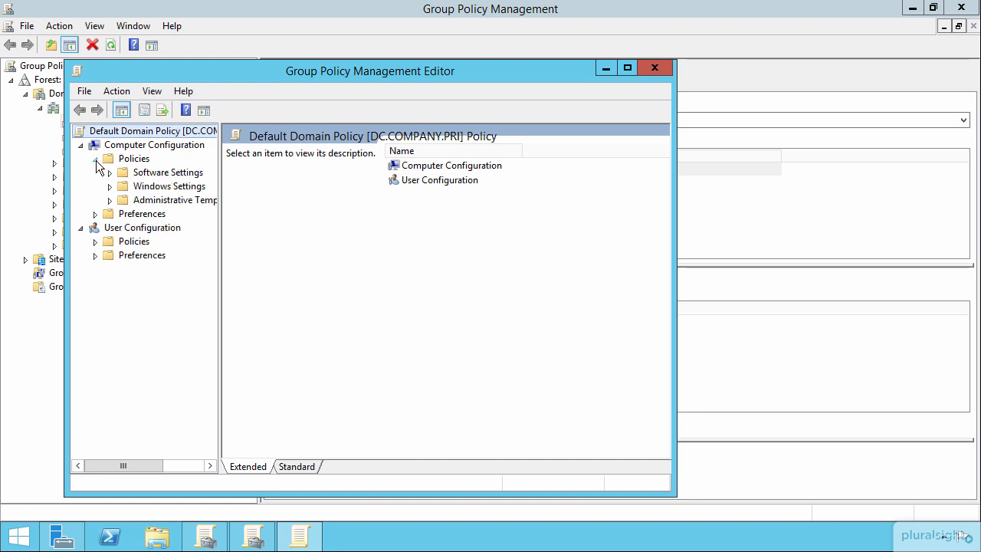
{"action": "left_click", "coordinate": [110, 200]}
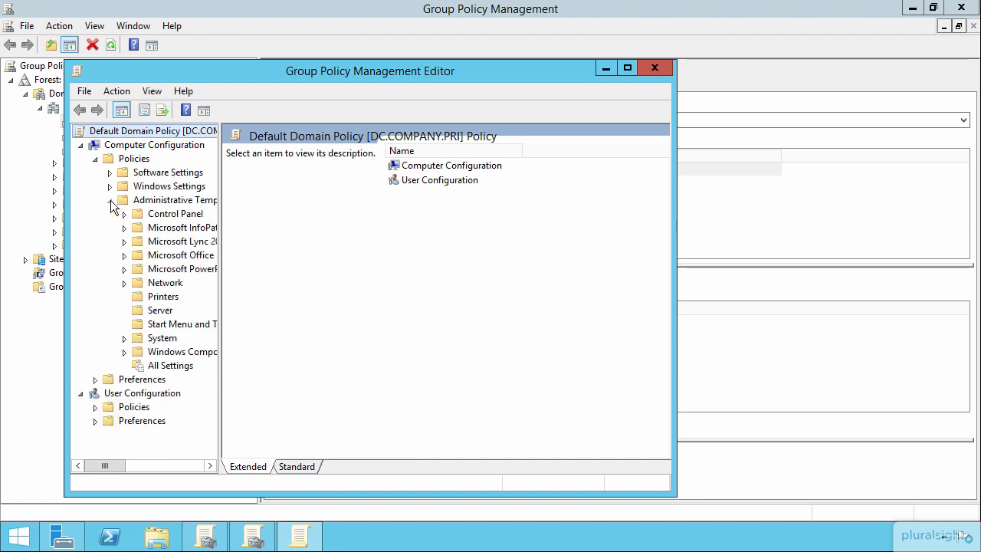
{"action": "left_click", "coordinate": [157, 256]}
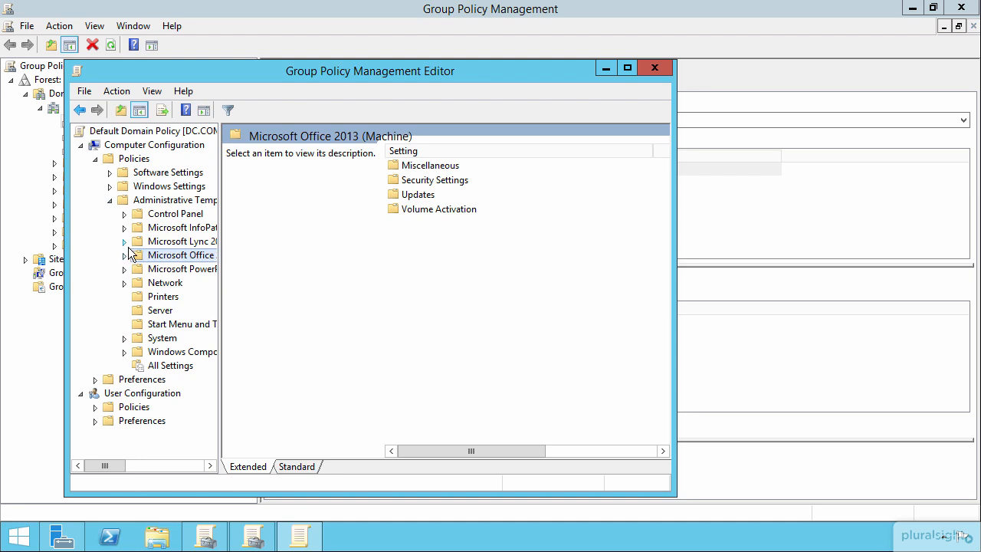
{"action": "left_click", "coordinate": [124, 256]}
{"action": "left_click", "coordinate": [172, 272]}
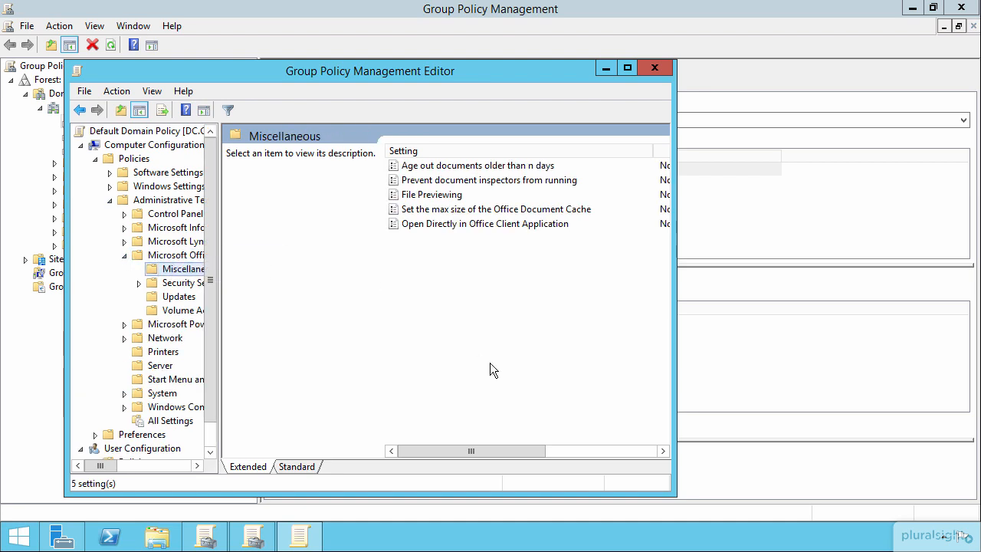
Examine the "Set the max size of the Office Document Cache" policy setting, then close it and the policy editor without changes
{"action": "left_click_drag", "start_coordinate": [480, 453], "coordinate": [519, 422]}
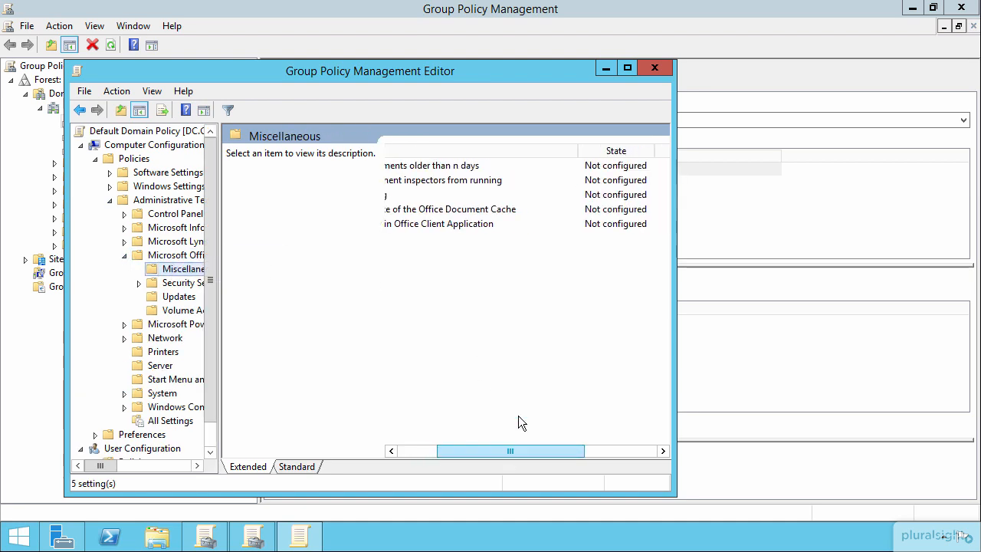
{"action": "double_click", "coordinate": [463, 209]}
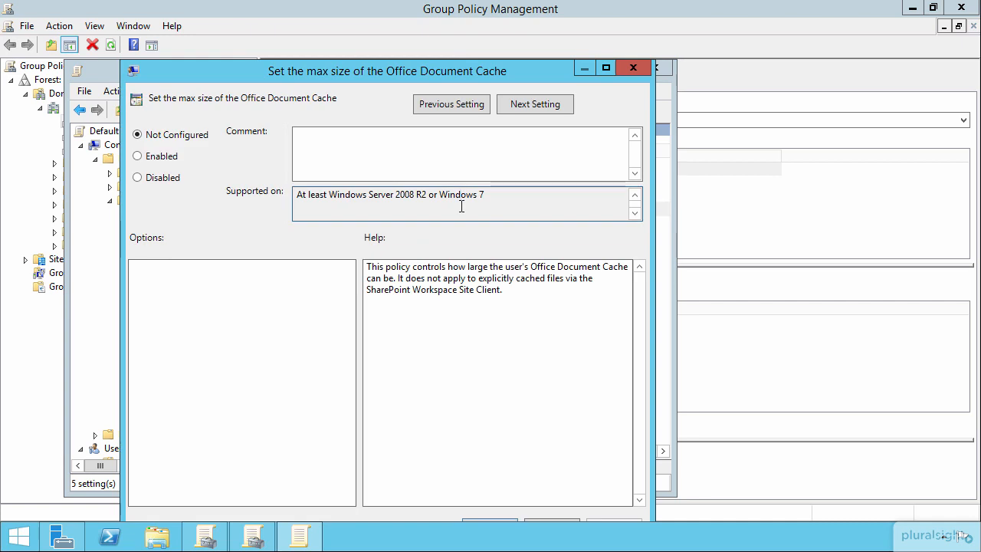
{"action": "left_click", "coordinate": [460, 196]}
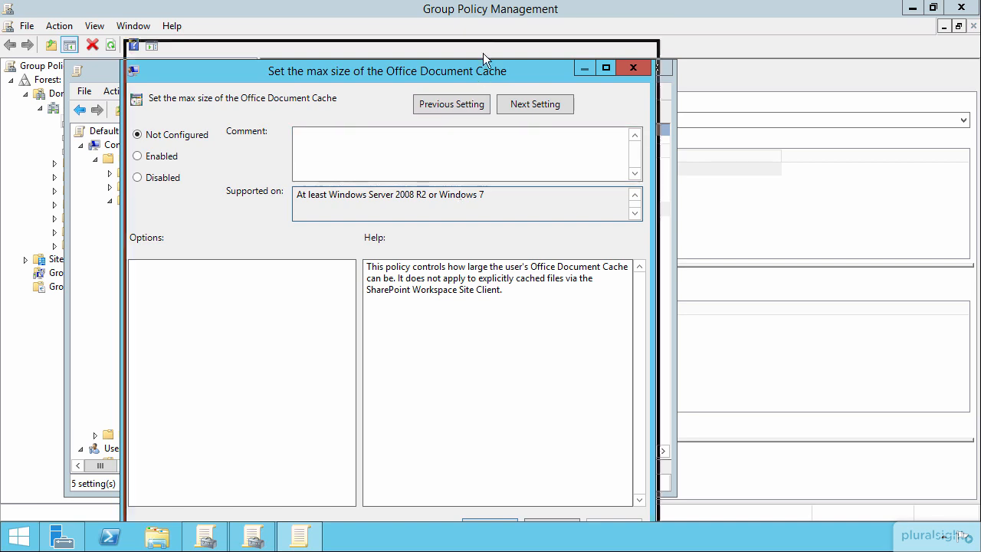
{"action": "left_click_drag", "start_coordinate": [488, 78], "coordinate": [510, 28]}
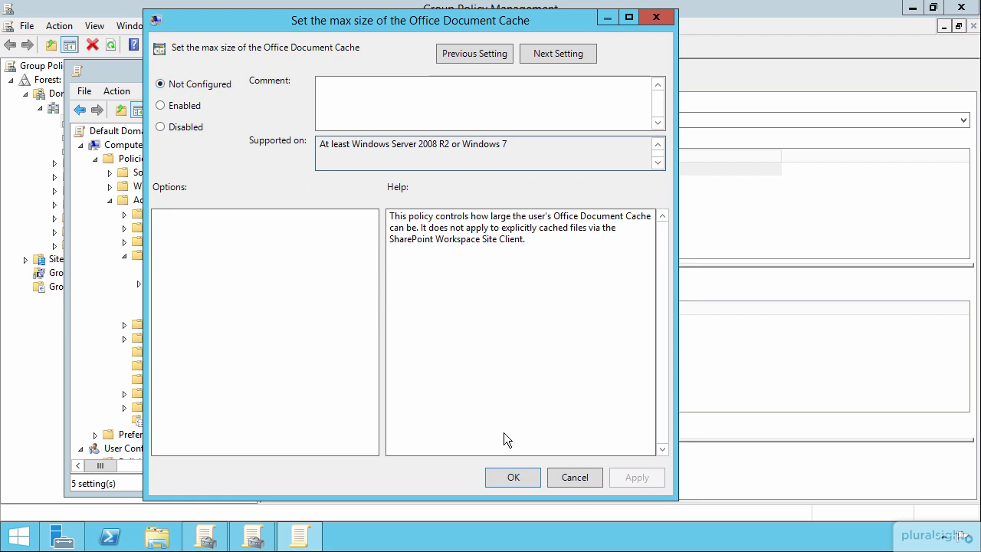
{"action": "left_click", "coordinate": [574, 479]}
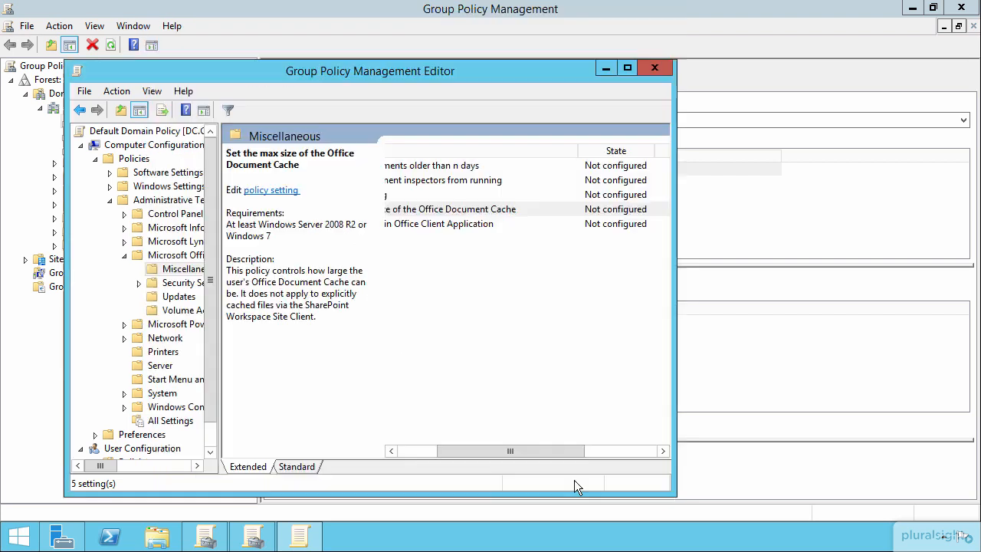
{"action": "left_click", "coordinate": [652, 67]}
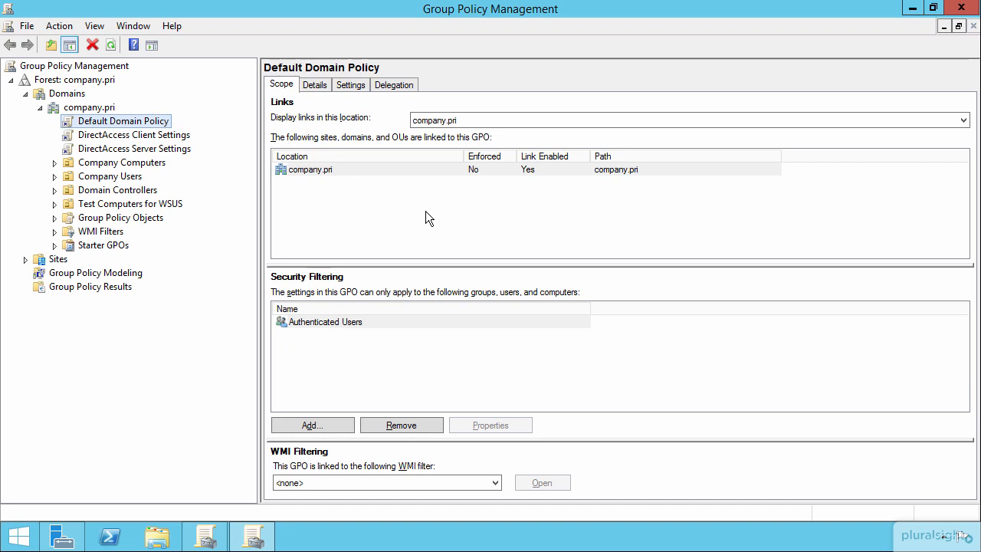
Start a backup of all Group Policy Objects in company.pri and browse to the Backups (E:) drive for its location
{"action": "left_click", "coordinate": [134, 219]}
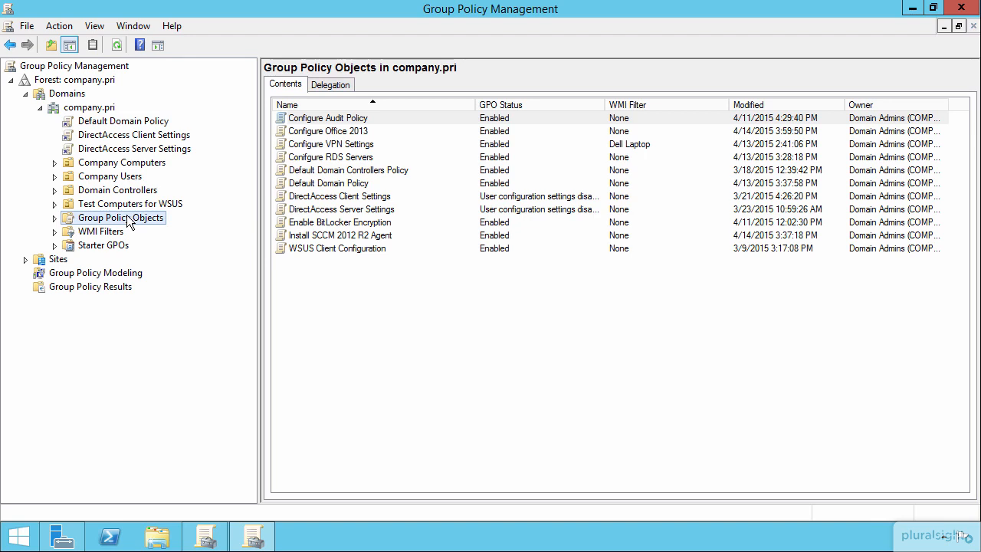
{"action": "right_click", "coordinate": [129, 223]}
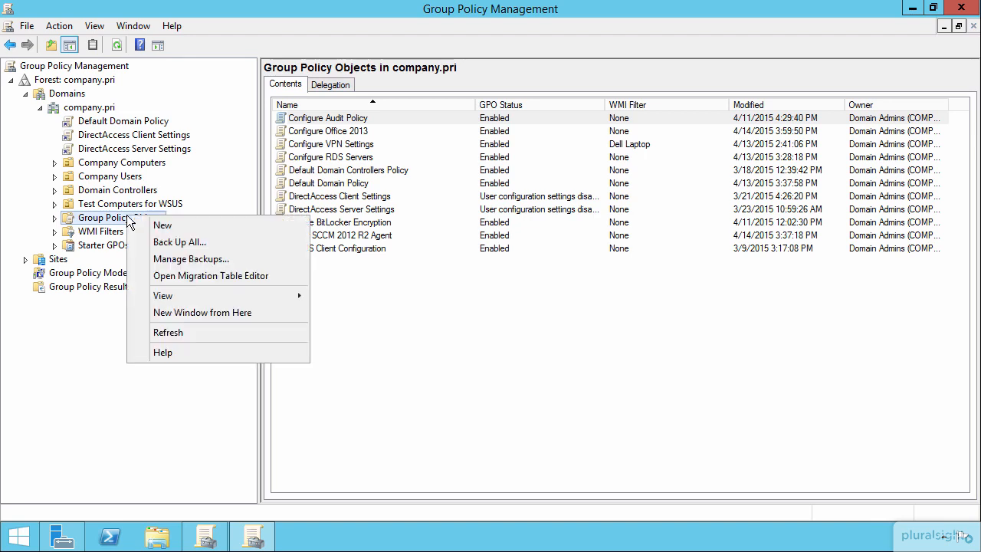
{"action": "left_click", "coordinate": [175, 242]}
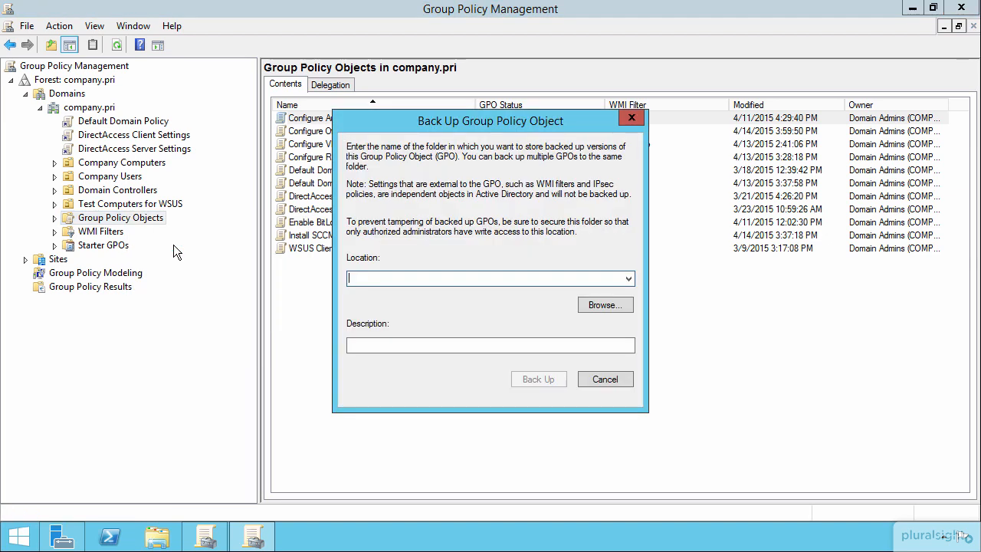
{"action": "left_click", "coordinate": [605, 305]}
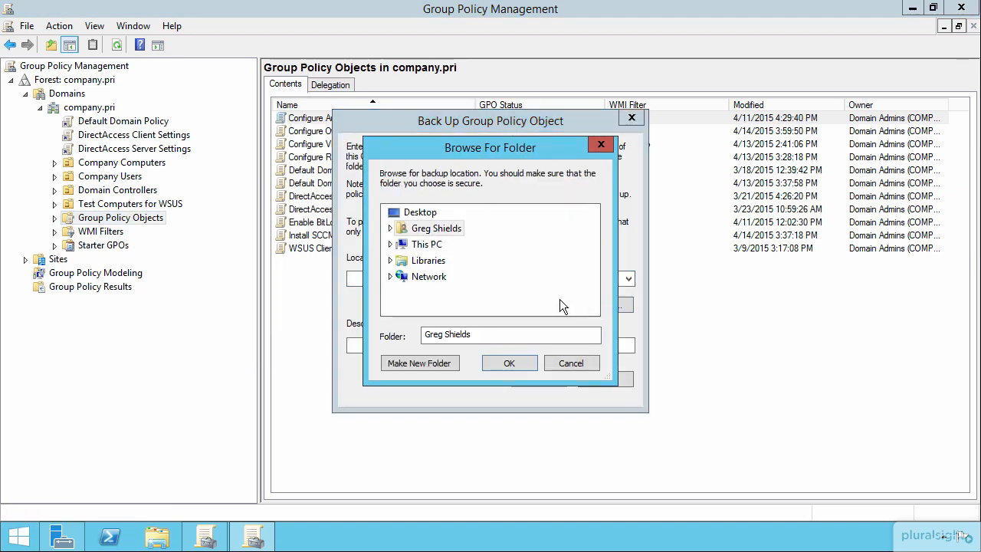
{"action": "left_click", "coordinate": [390, 244]}
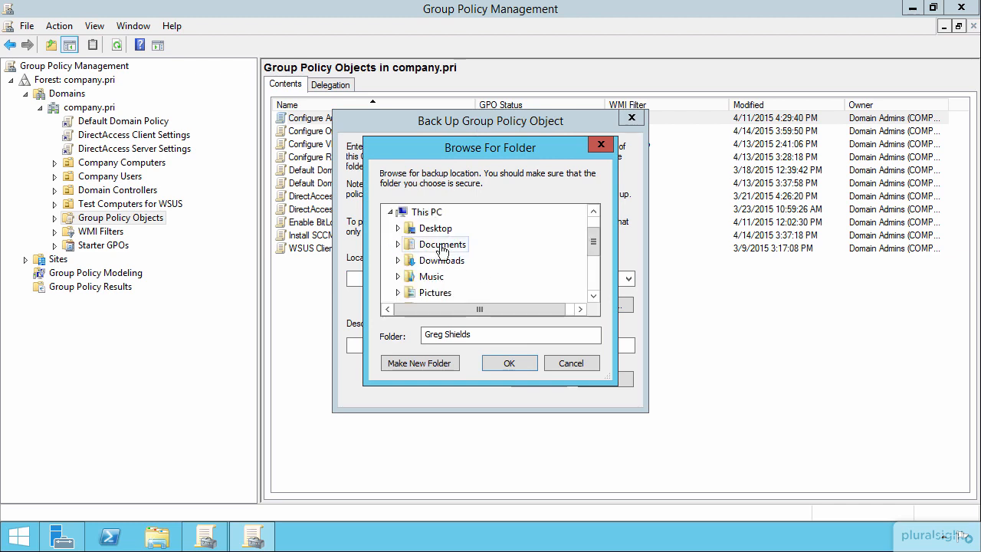
{"action": "scroll", "coordinate": [439, 256], "scroll_direction": "down", "scroll_amount": 3}
{"action": "double_click", "coordinate": [439, 258]}
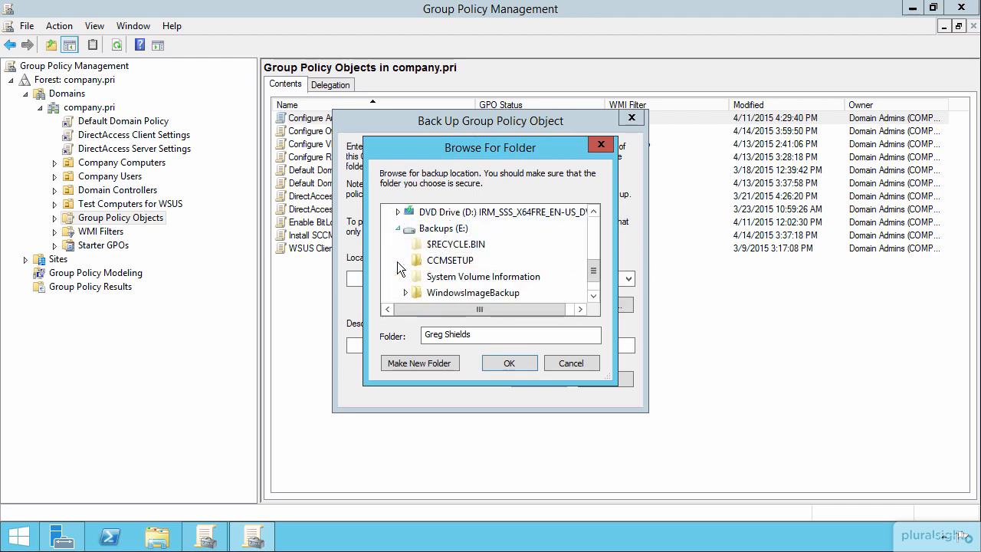
{"action": "left_click", "coordinate": [443, 228]}
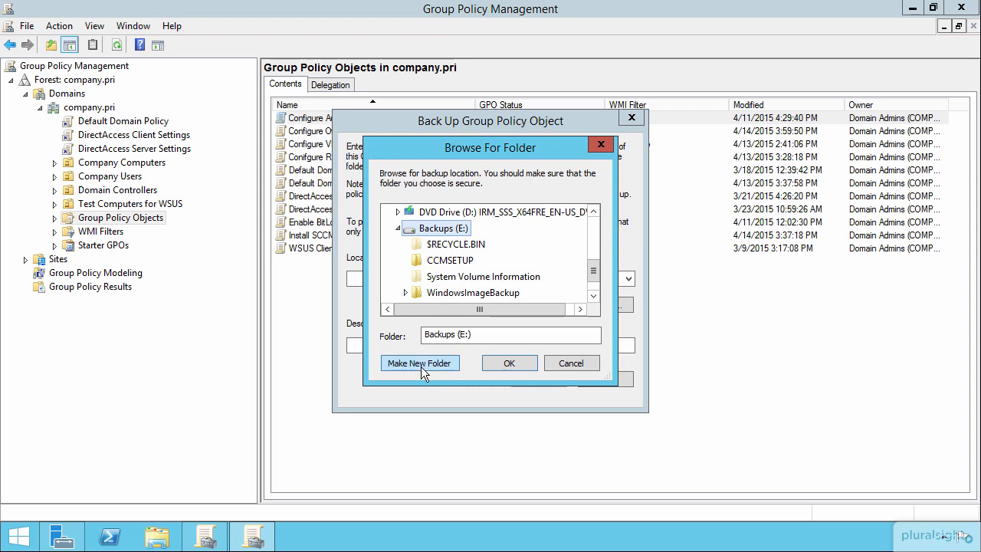
Create a folder named GPOBackup on the Backups (E:) drive and choose it as the backup location
{"action": "left_click", "coordinate": [420, 365]}
{"action": "type", "text": "GPOBackup"}
{"action": "key", "text": "Return"}
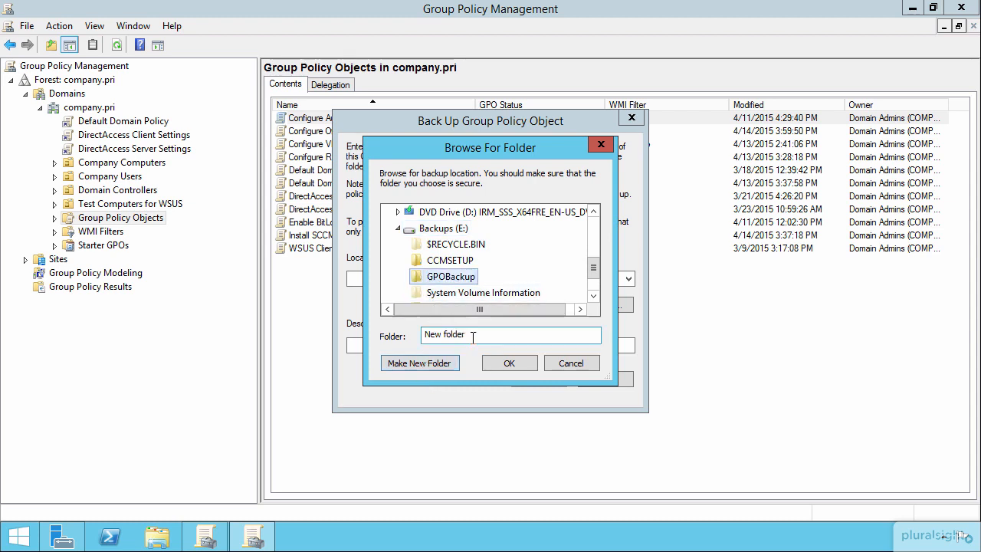
{"action": "left_click", "coordinate": [509, 362]}
Describe the backup as "GPO Backup - Today's Date" and run it through to completion
{"action": "left_click", "coordinate": [472, 345]}
{"action": "type", "text": "GPO "}
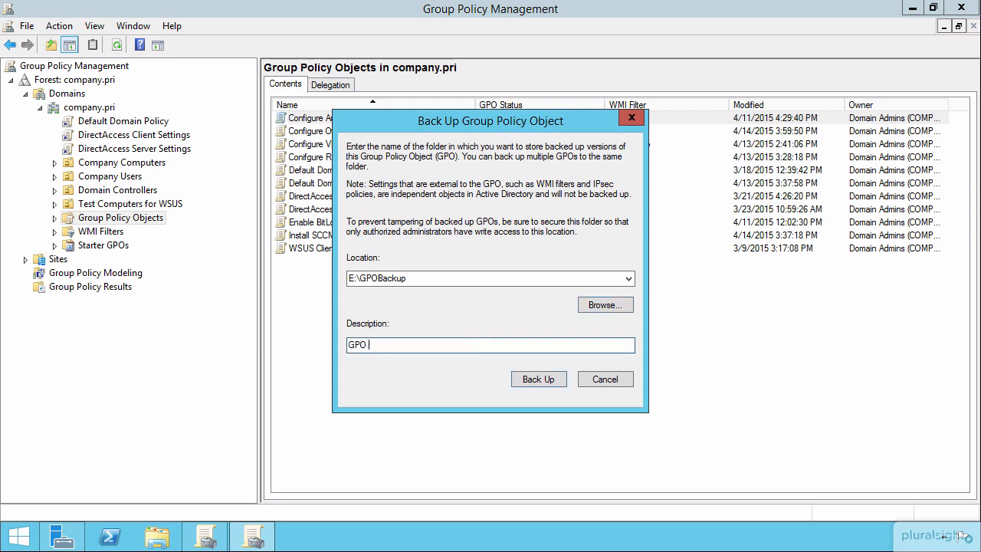
{"action": "type", "text": "Backup - Today's Date"}
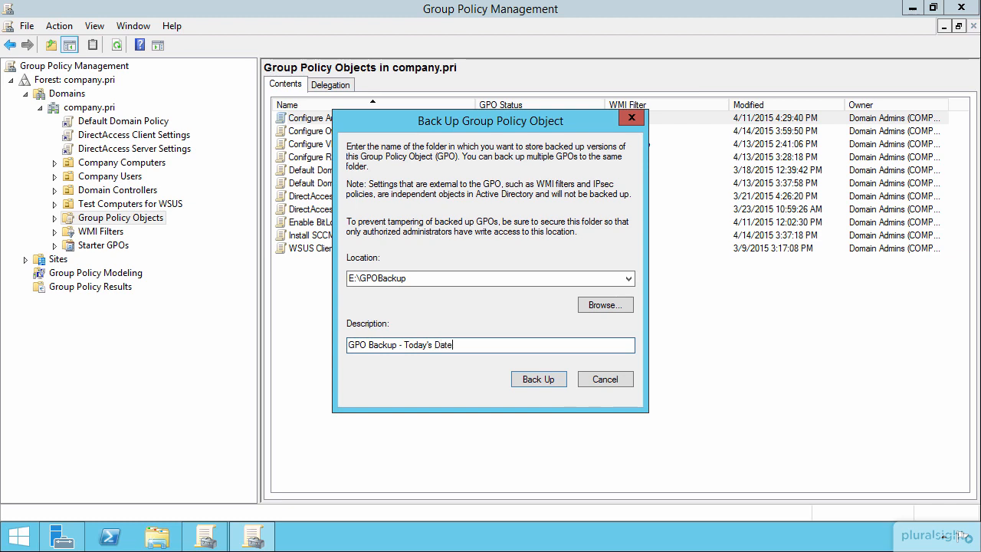
{"action": "left_click", "coordinate": [537, 380]}
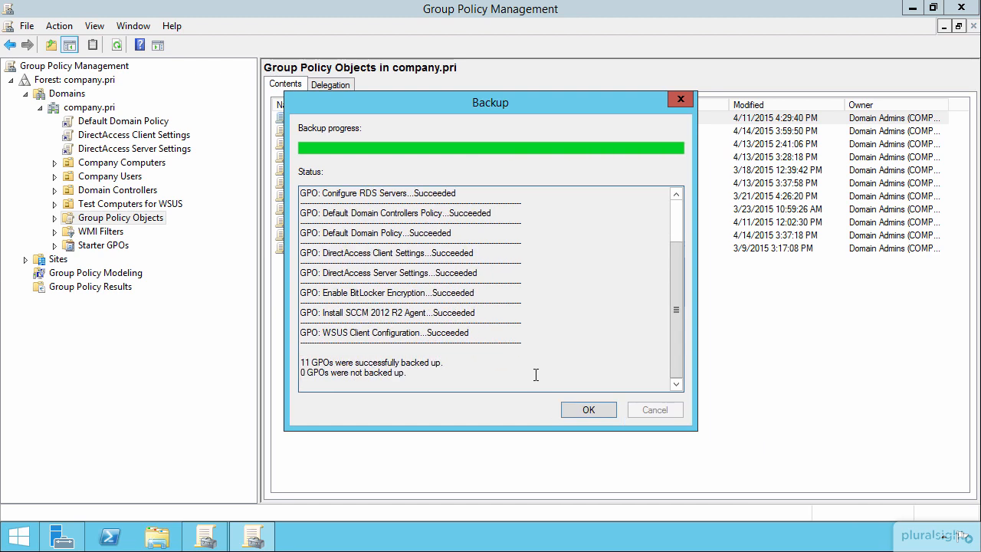
{"action": "left_click", "coordinate": [587, 410]}
Switch to File Explorer and examine the contents of the GPOBackup folder on the Backups (E:) drive
{"action": "left_click", "coordinate": [157, 537]}
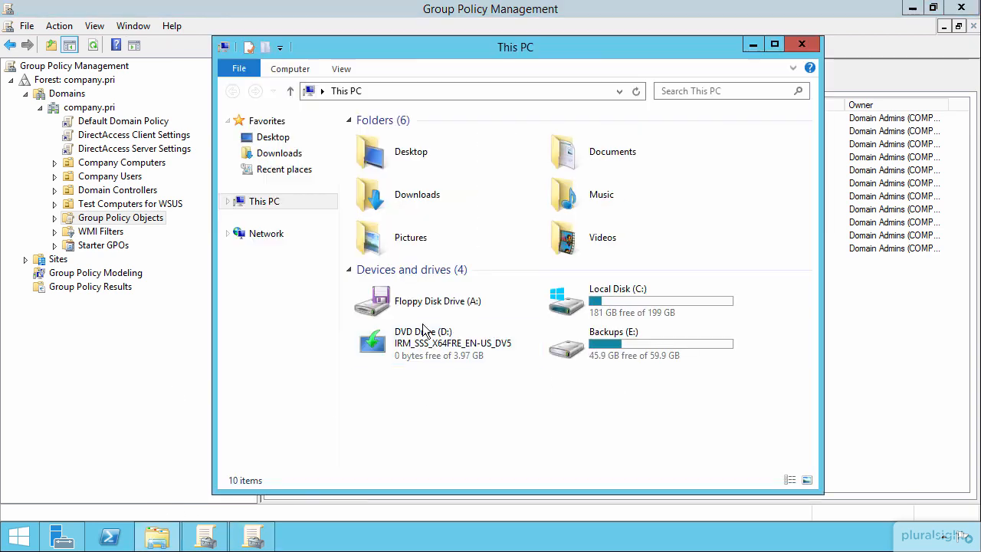
{"action": "double_click", "coordinate": [597, 346]}
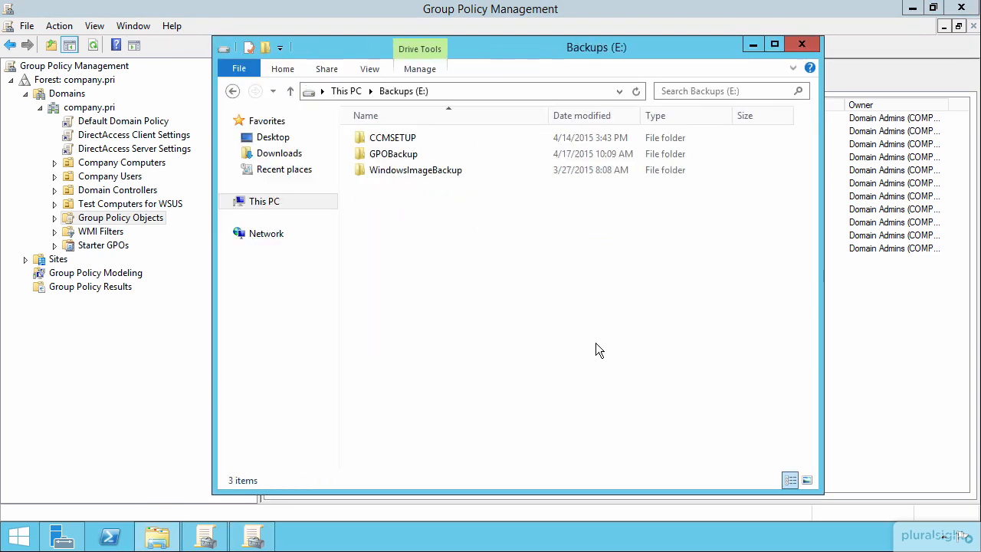
{"action": "double_click", "coordinate": [393, 154]}
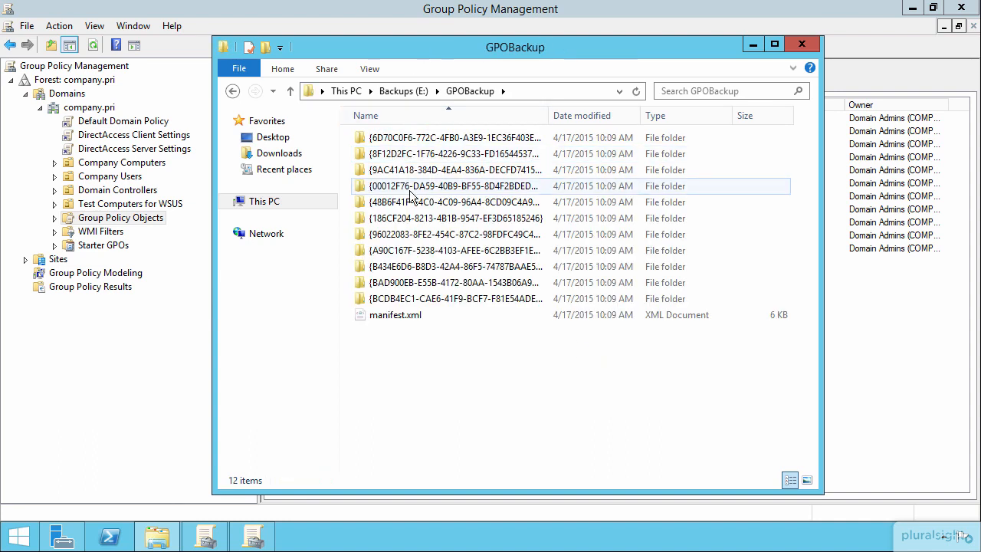
{"action": "mouse_move", "coordinate": [410, 196]}
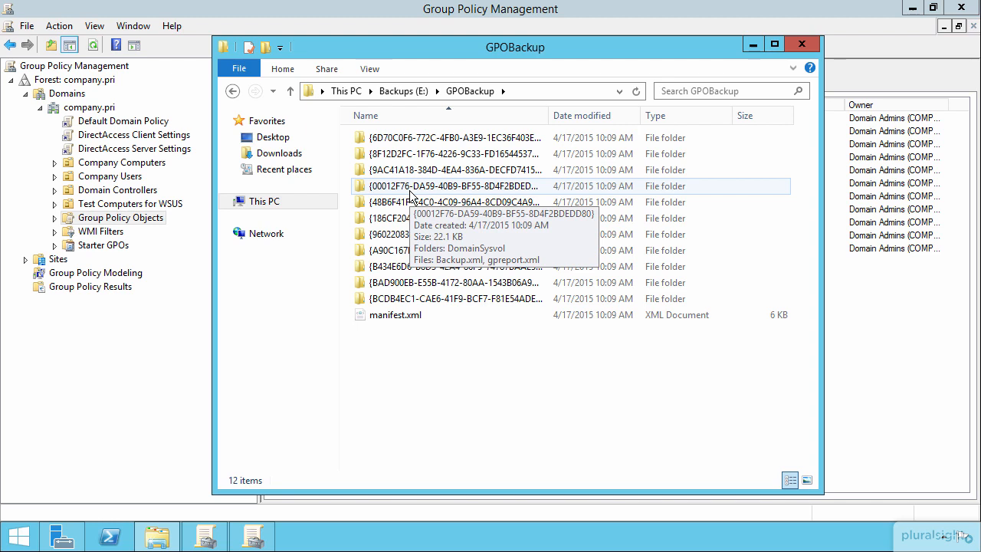
{"action": "left_click_drag", "start_coordinate": [539, 50], "coordinate": [673, 34]}
{"action": "mouse_move", "coordinate": [569, 181]}
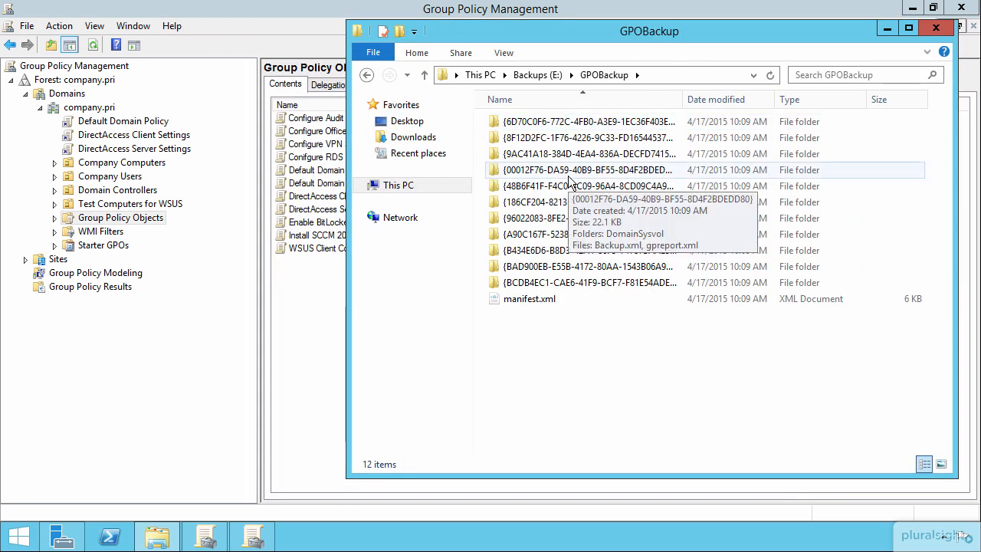
Open the Policies folder in \\company.pri\sysvol\company.pri, compare it with the GPOBackup folder, and close both folder windows
{"action": "key", "text": "super+r"}
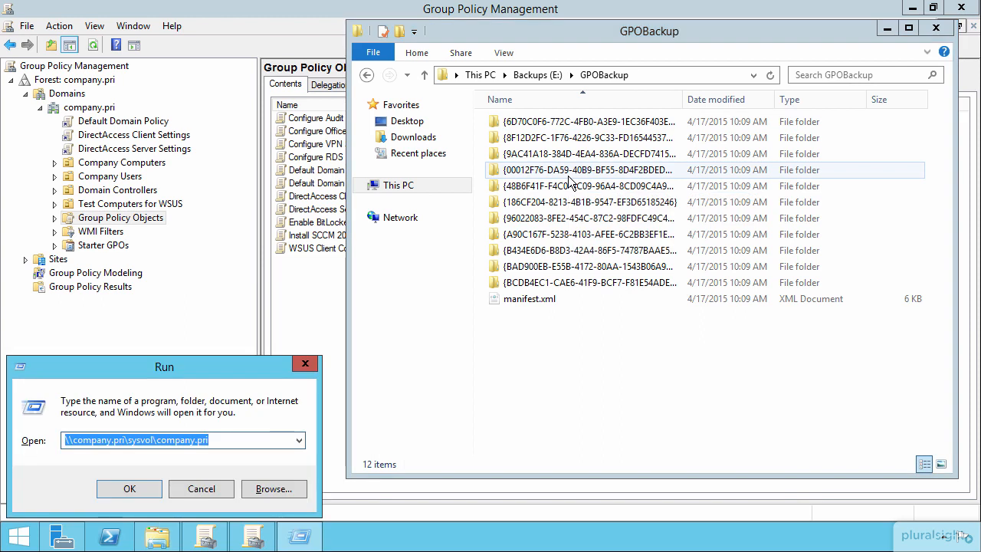
{"action": "key", "text": "Return"}
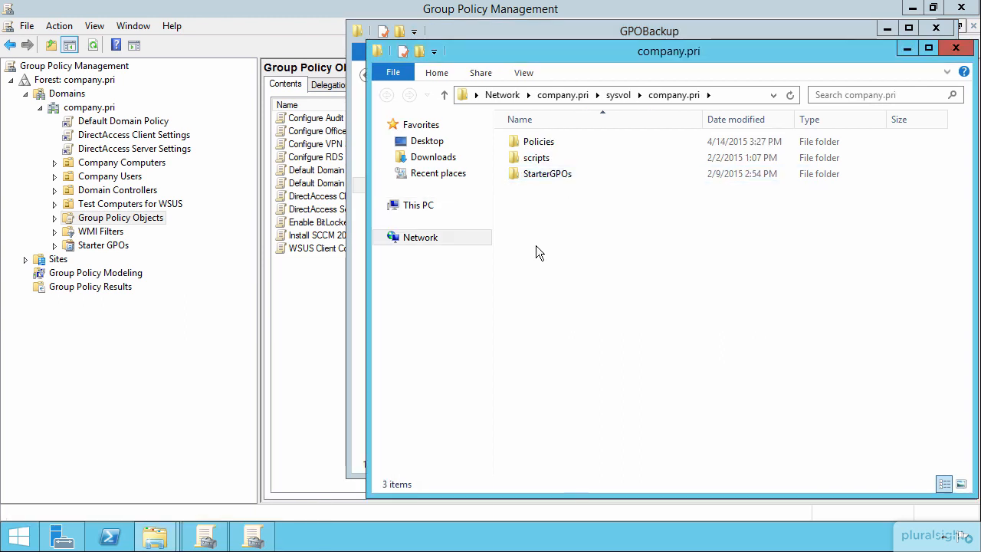
{"action": "double_click", "coordinate": [541, 143]}
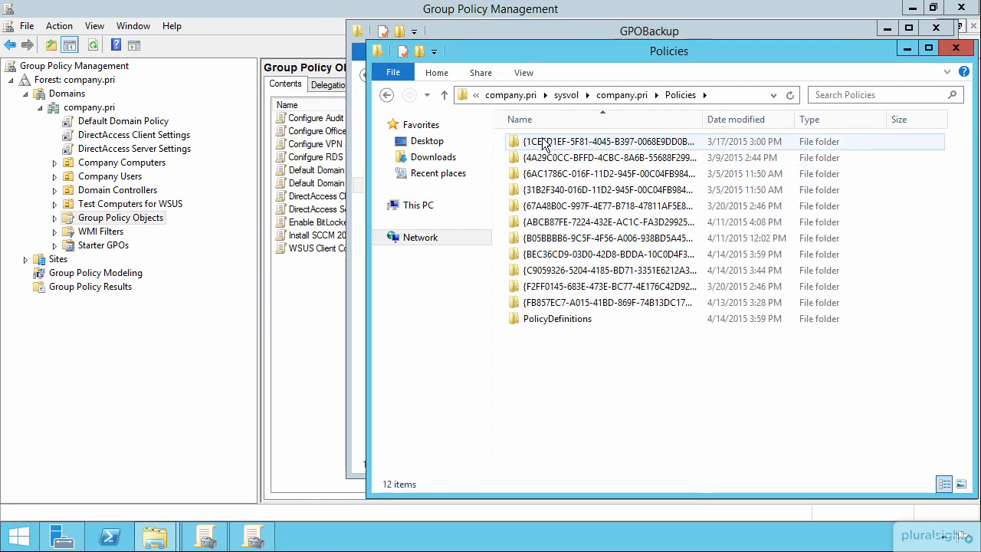
{"action": "left_click_drag", "start_coordinate": [635, 51], "coordinate": [358, 176]}
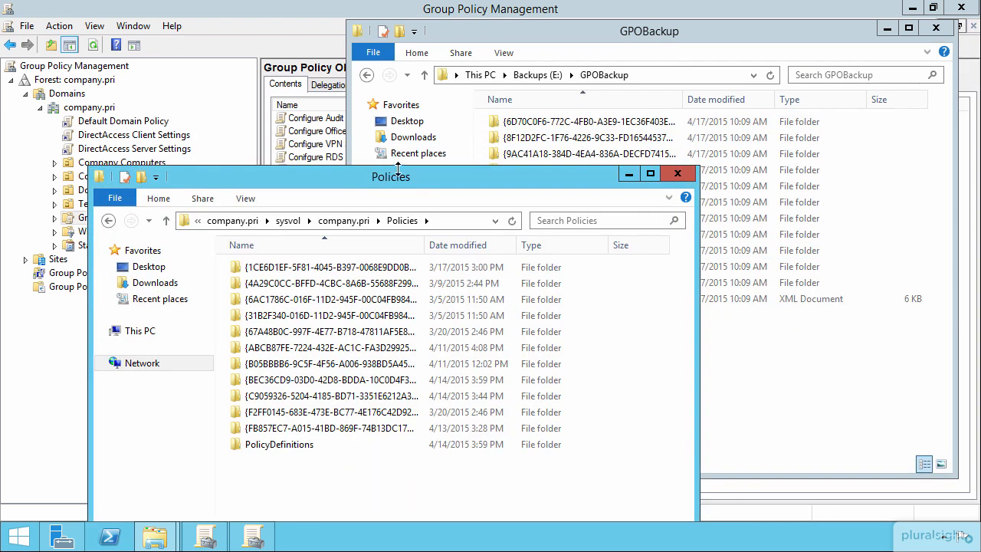
{"action": "left_click_drag", "start_coordinate": [458, 173], "coordinate": [493, 321]}
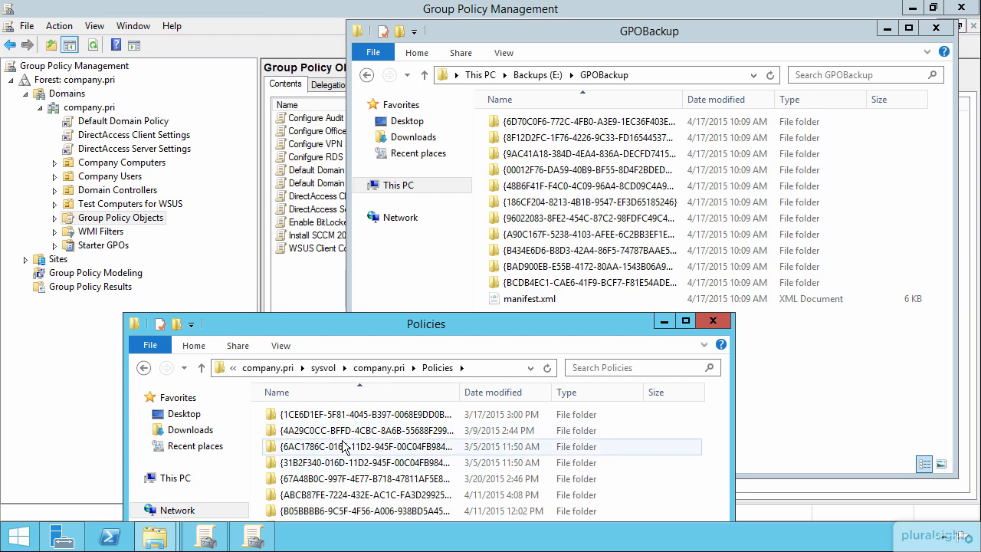
{"action": "left_click", "coordinate": [713, 320]}
{"action": "left_click", "coordinate": [935, 27]}
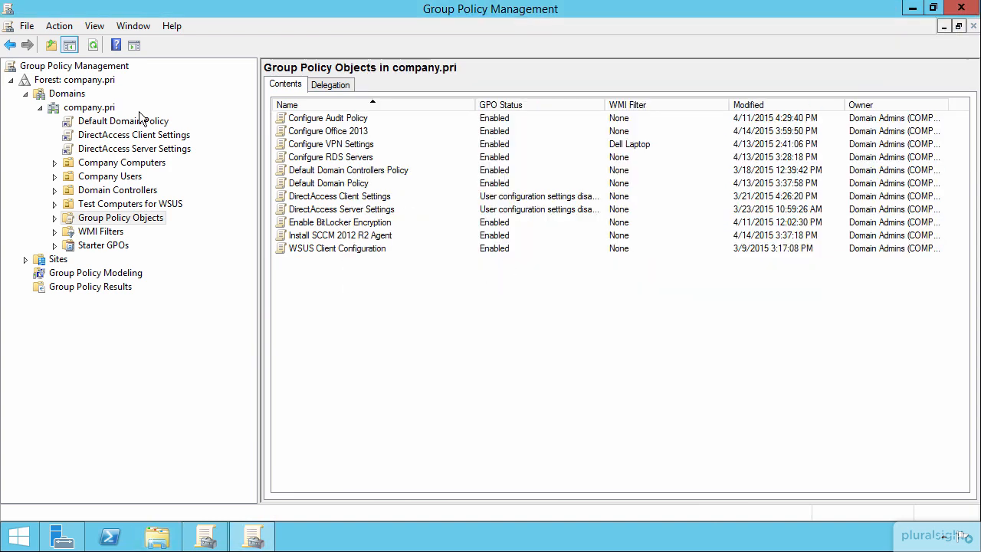
Open the backup manager for the Domains node and widen the Name column to show the full names of the backed-up GPOs
{"action": "right_click", "coordinate": [95, 108]}
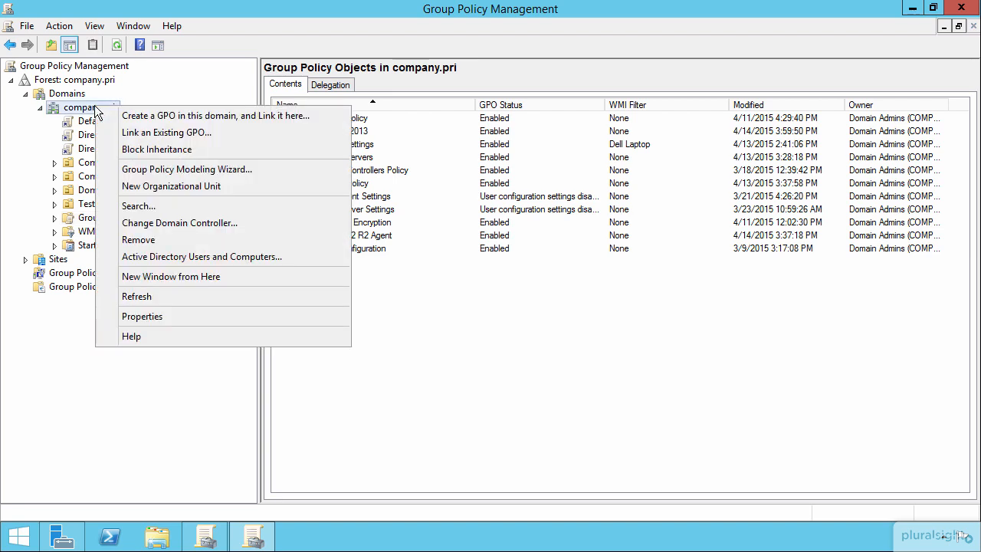
{"action": "right_click", "coordinate": [70, 92]}
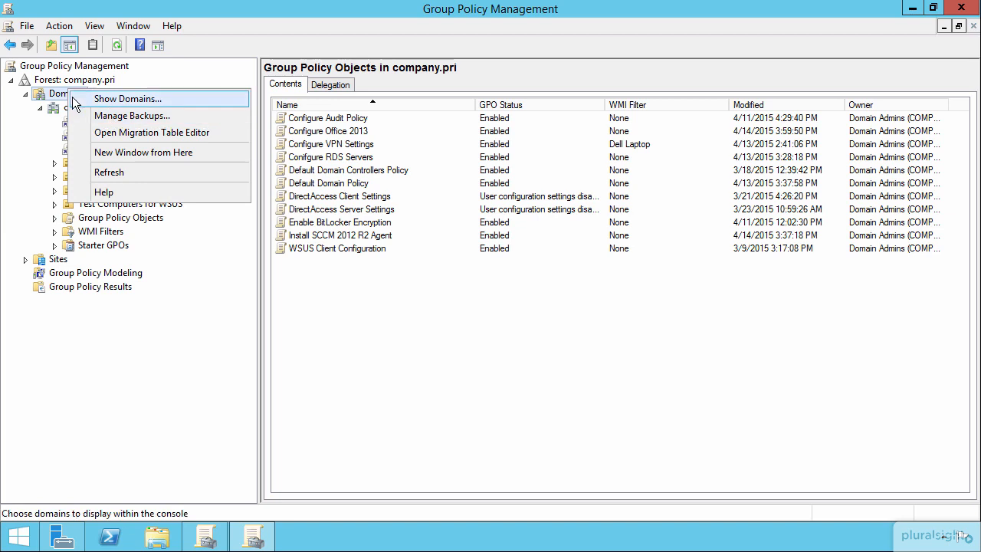
{"action": "left_click", "coordinate": [119, 115]}
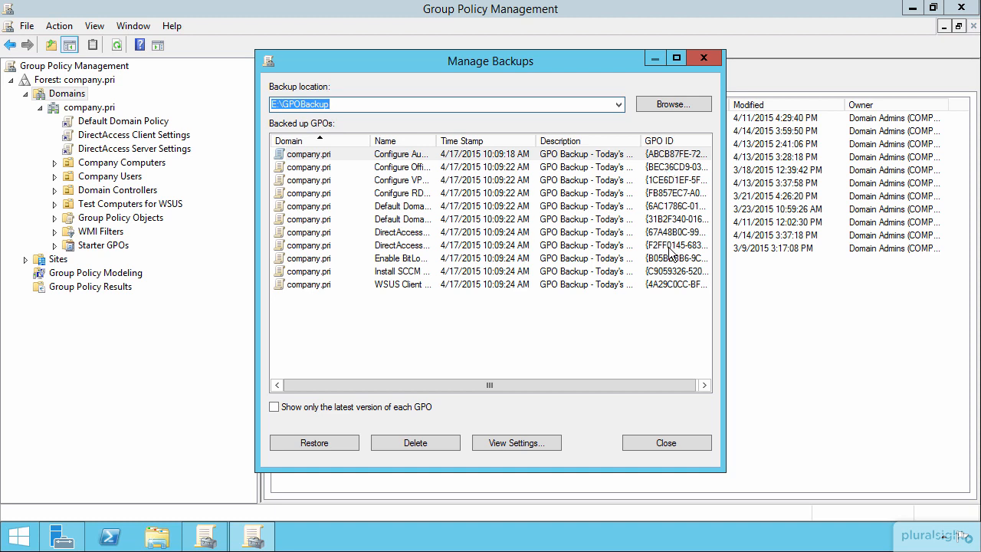
{"action": "double_click", "coordinate": [436, 140]}
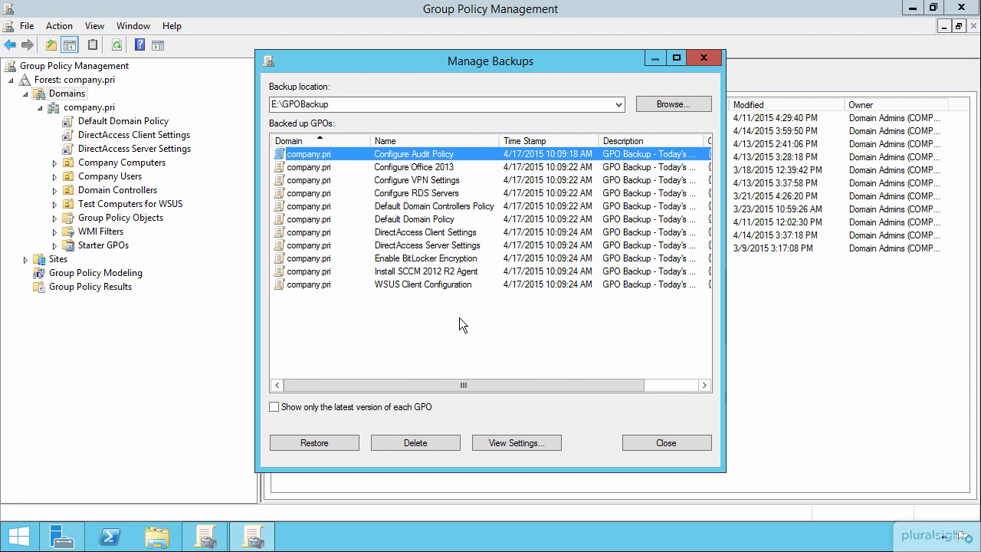
Start a restore of the Enable BitLocker Encryption backup, cancel it at the confirmation, and close the backup manager
{"action": "left_click", "coordinate": [424, 209]}
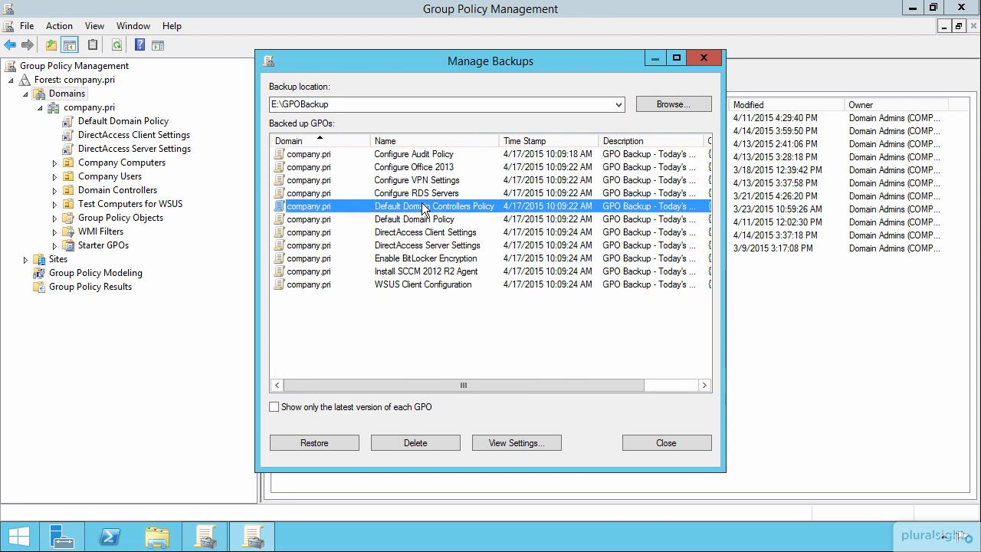
{"action": "left_click", "coordinate": [434, 261]}
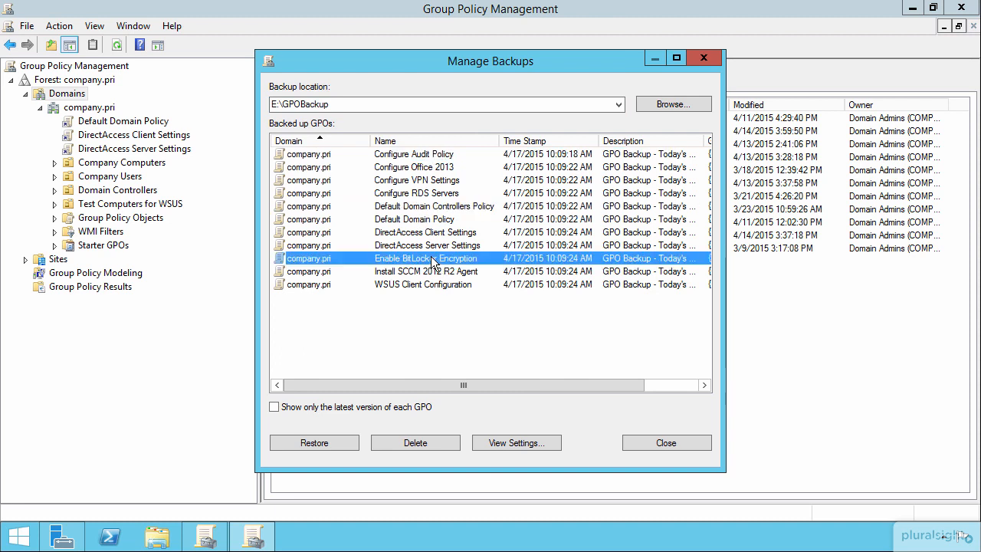
{"action": "left_click", "coordinate": [318, 442]}
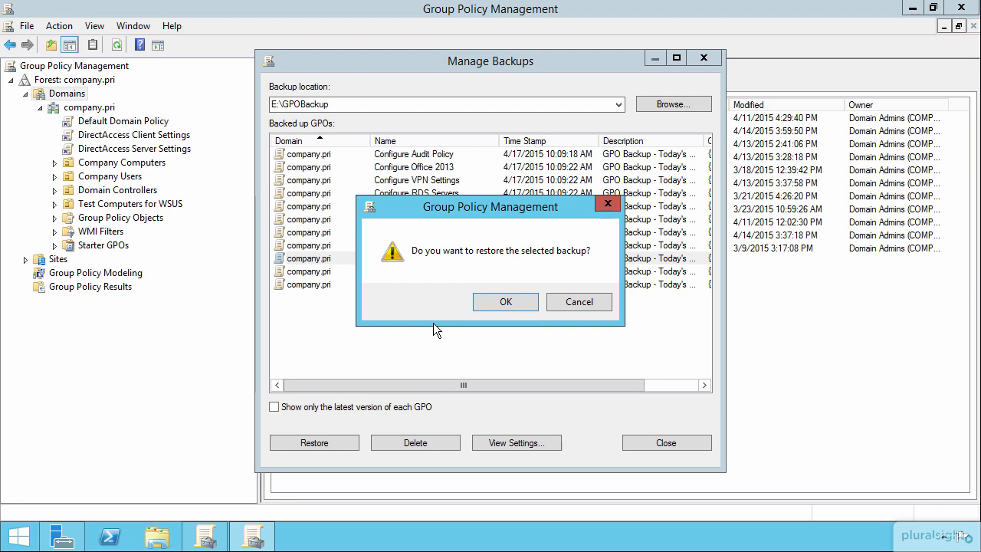
{"action": "left_click", "coordinate": [589, 299]}
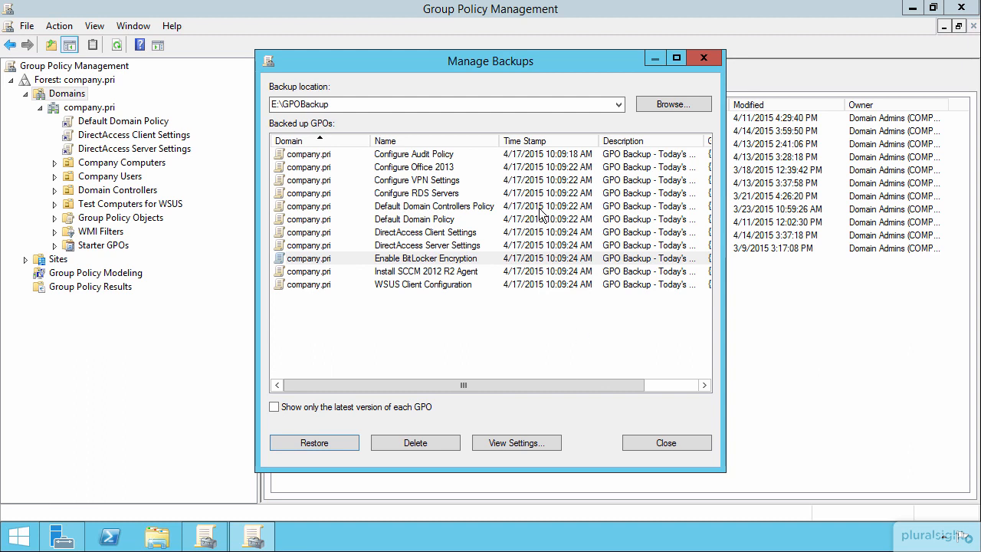
{"action": "left_click", "coordinate": [666, 443]}
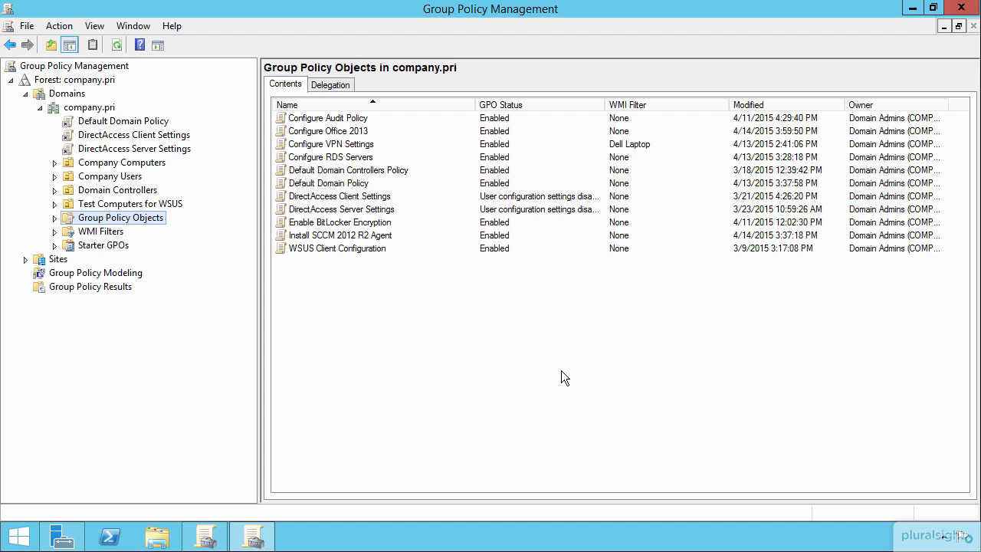
Examine the Import Settings Wizard for the Enable BitLocker Encryption GPO through its source GPO page, using E:\GPOBackup, and cancel it
{"action": "left_click", "coordinate": [53, 218]}
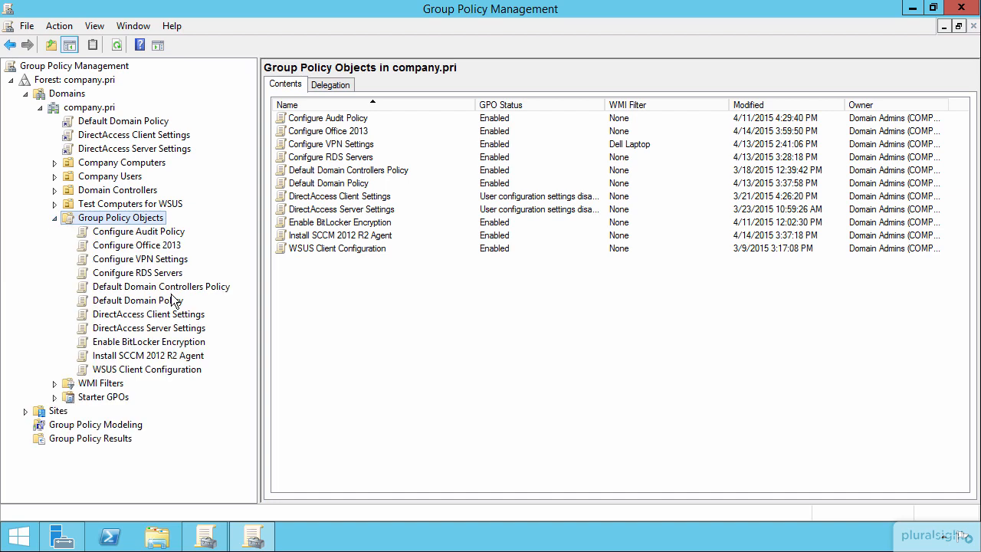
{"action": "left_click", "coordinate": [146, 344]}
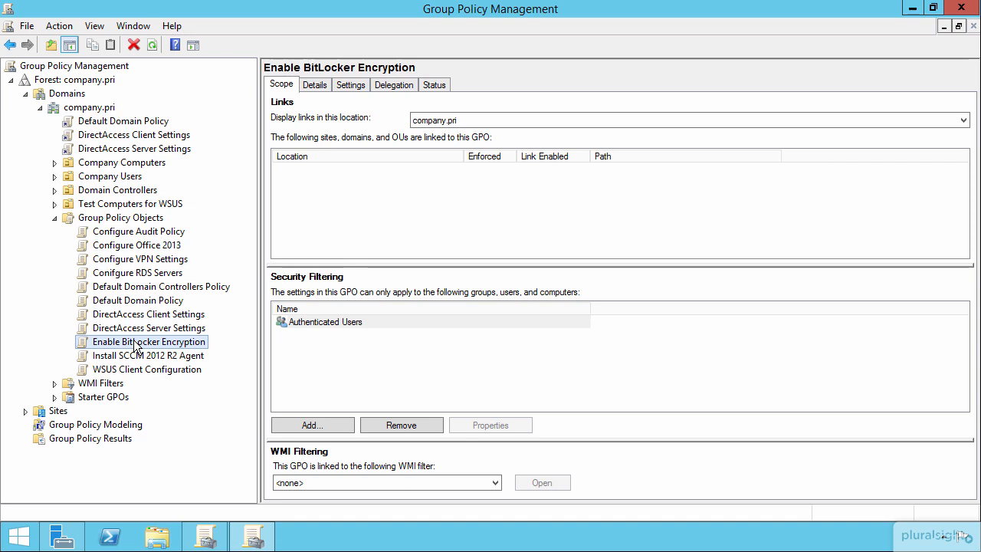
{"action": "right_click", "coordinate": [135, 345]}
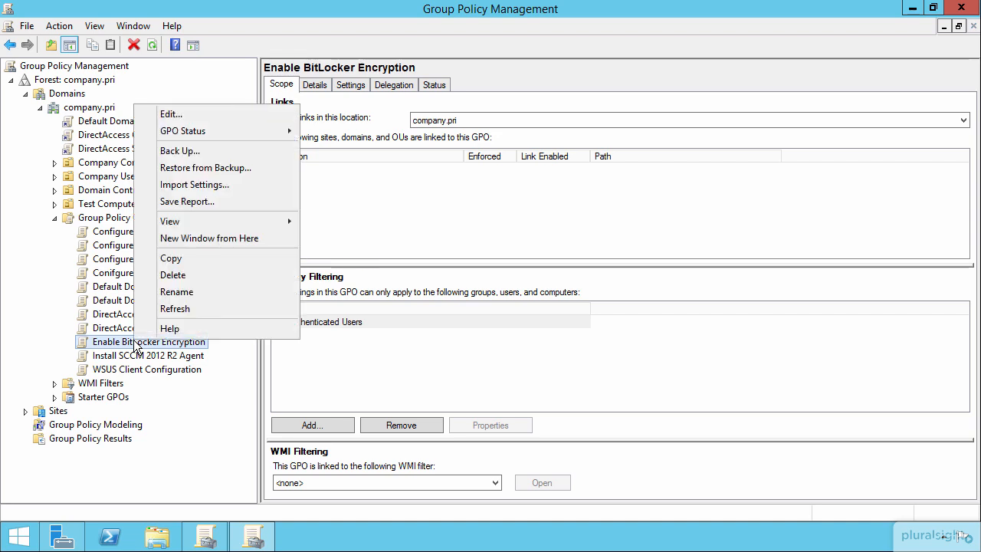
{"action": "left_click", "coordinate": [222, 189]}
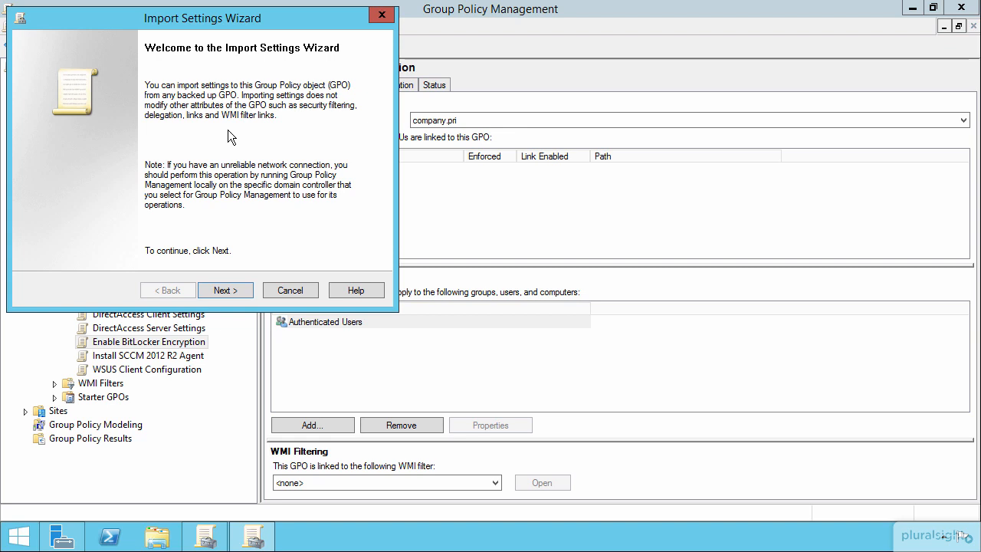
{"action": "left_click", "coordinate": [226, 290]}
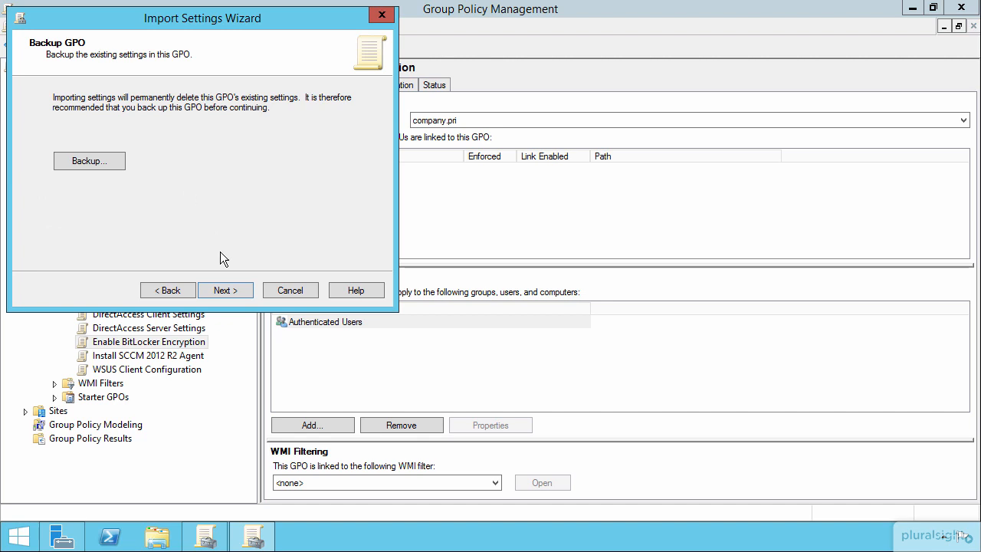
{"action": "left_click", "coordinate": [224, 289]}
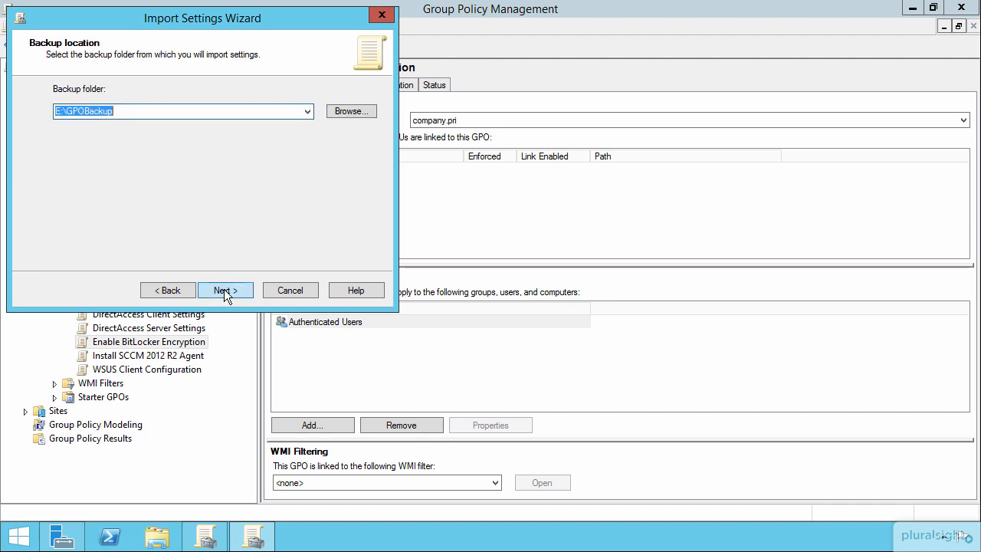
{"action": "left_click", "coordinate": [224, 289]}
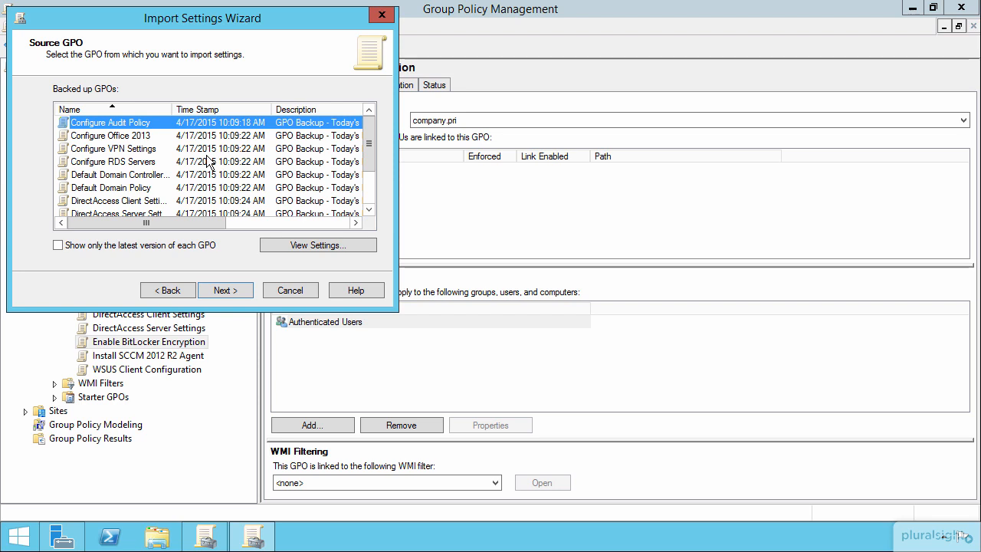
{"action": "left_click", "coordinate": [287, 287]}
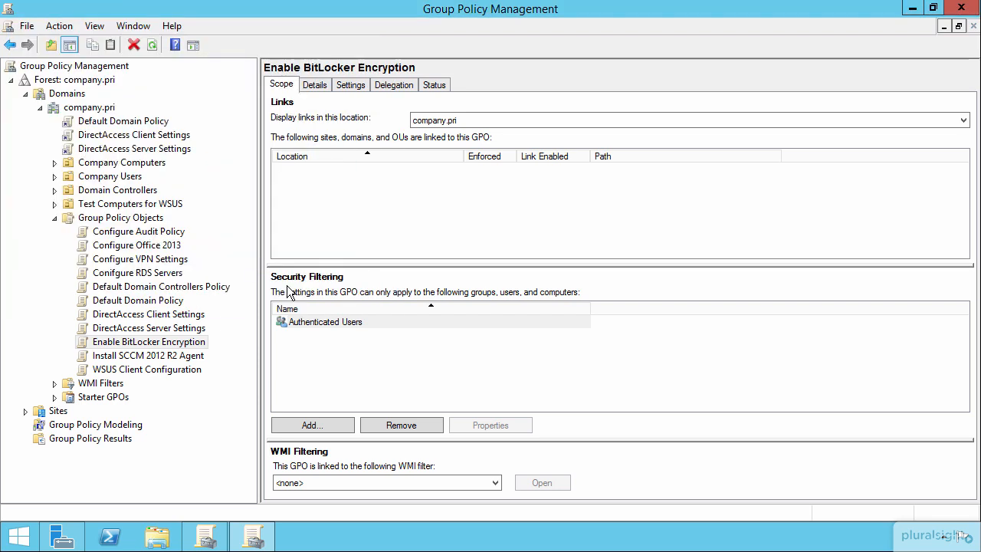
Copy the Enable BitLocker Encryption GPO
{"action": "right_click", "coordinate": [137, 343]}
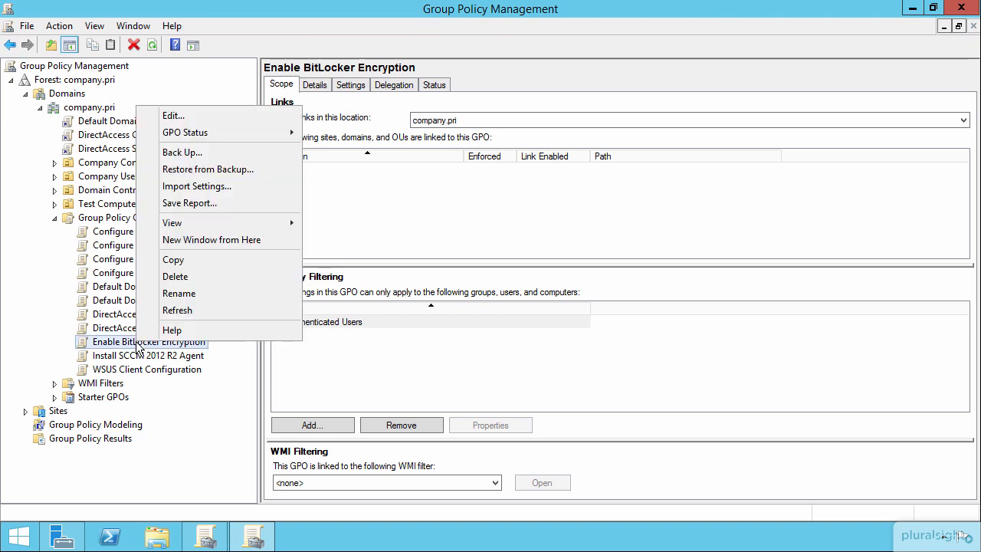
{"action": "left_click", "coordinate": [187, 262]}
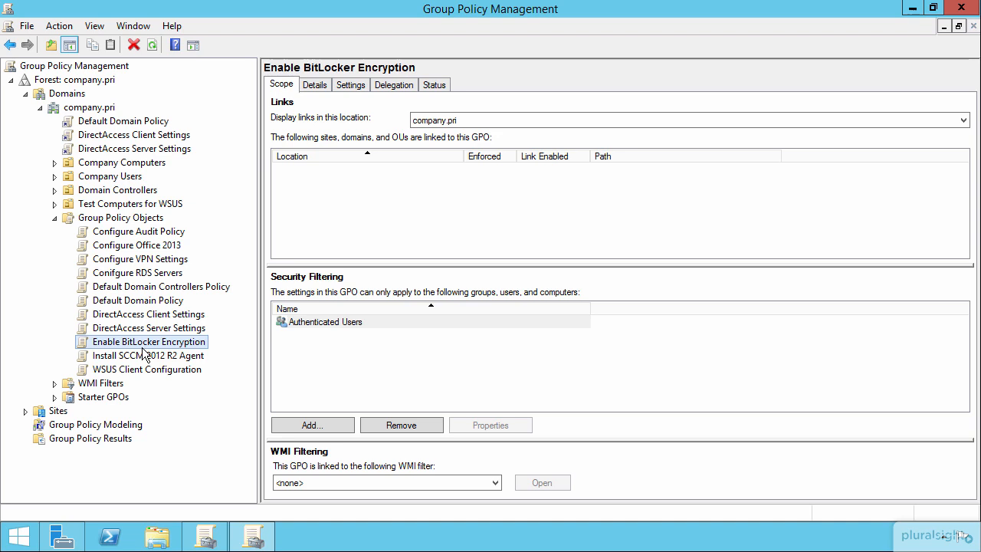
Switch to Windows PowerShell running as administrator, allow the elevation, and clear the console
{"action": "right_click", "coordinate": [109, 537]}
{"action": "left_click", "coordinate": [93, 410]}
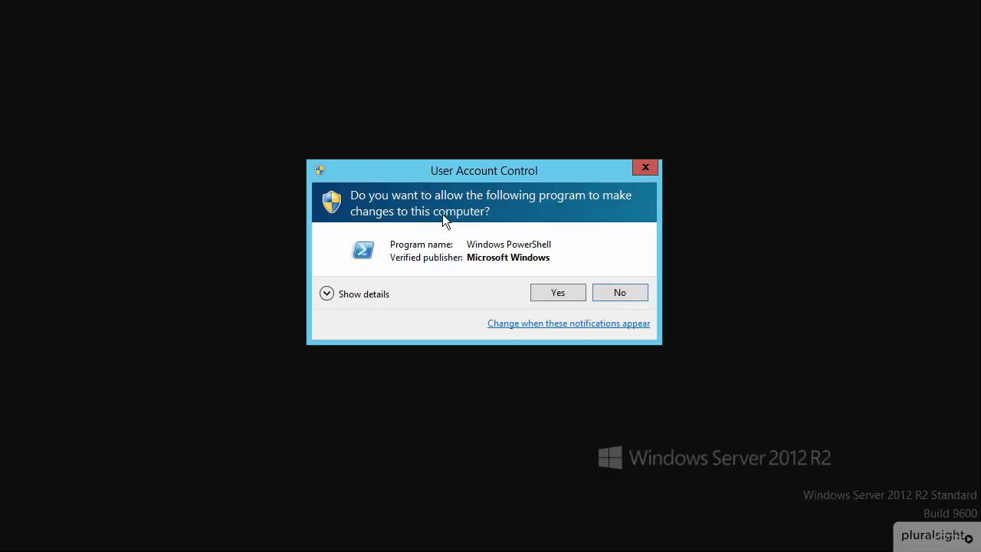
{"action": "left_click", "coordinate": [552, 295]}
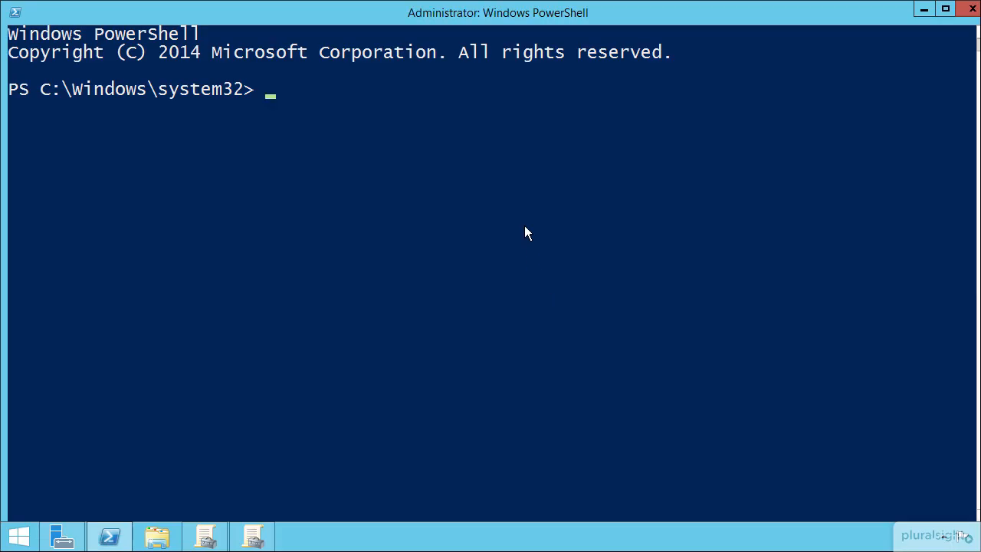
{"action": "type", "text": "cls"}
{"action": "key", "text": "Return"}
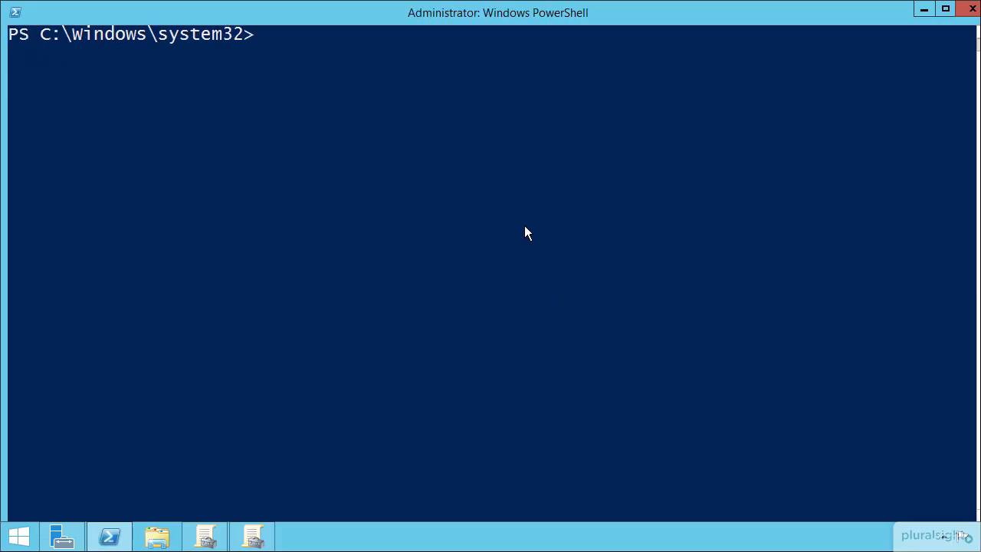
Change the working directory to the root of the C: drive and clear the console
{"action": "key", "text": "Return"}
{"action": "key", "text": "Return"}
{"action": "type", "text": "cd \\"}
{"action": "key", "text": "Return"}
{"action": "key", "text": "Return"}
{"action": "key", "text": "Return"}
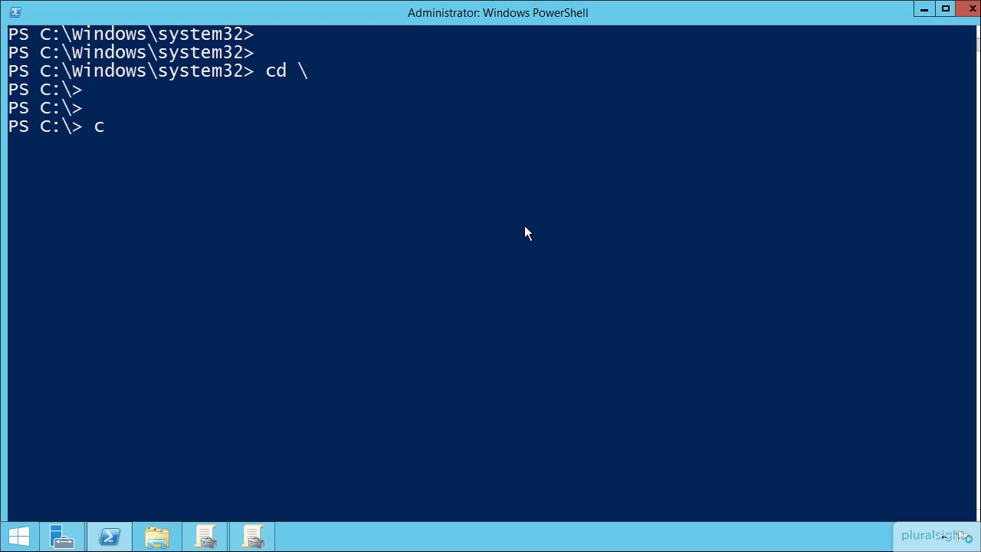
{"action": "type", "text": "cls"}
{"action": "key", "text": "Return"}
{"action": "key", "text": "Return"}
{"action": "key", "text": "Return"}
Display the help for the Backup-GPO cmdlet, examine its syntax, and leave the help page
{"action": "type", "text": "backup"}
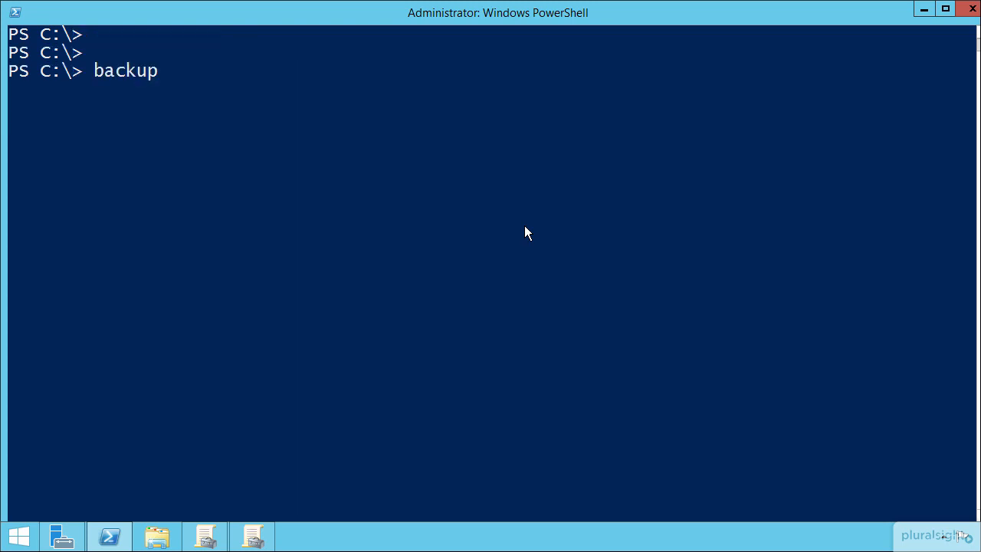
{"action": "type", "text": "-gpo"}
{"action": "key", "text": "BackSpace"}
{"action": "type", "text": "po"}
{"action": "key", "text": "Home"}
{"action": "type", "text": "help"}
{"action": "key", "text": "Return"}
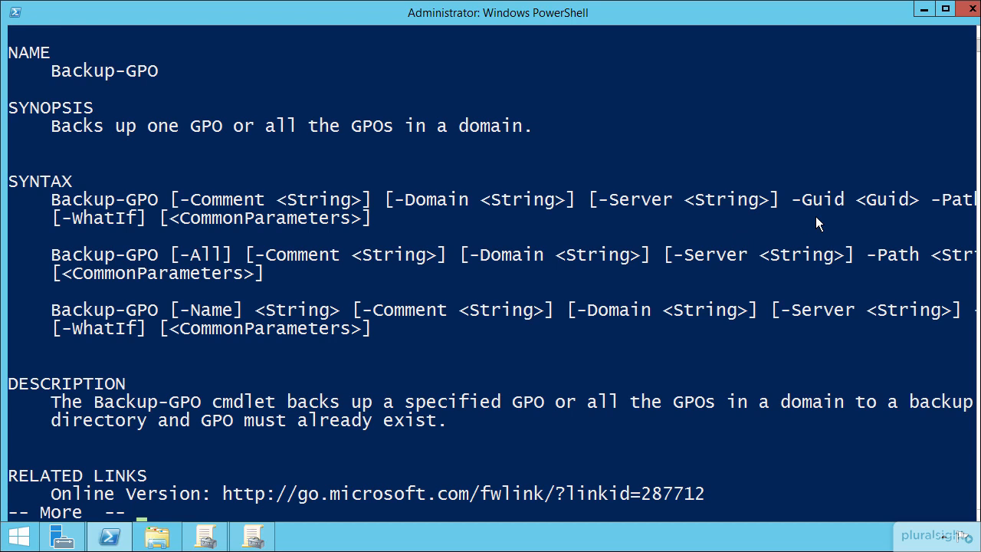
{"action": "key", "text": "q"}
Change the last help command to look up the Restore-GPO cmdlet, examine its syntax, and leave the help page
{"action": "key", "text": "Up"}
{"action": "key", "text": "Left"}
{"action": "key", "text": "Left"}
{"action": "key", "text": "Left"}
{"action": "key", "text": "Left"}
{"action": "key", "text": "BackSpace"}
{"action": "key", "text": "BackSpace"}
{"action": "key", "text": "BackSpace"}
{"action": "key", "text": "BackSpace"}
{"action": "key", "text": "BackSpace"}
{"action": "key", "text": "BackSpace"}
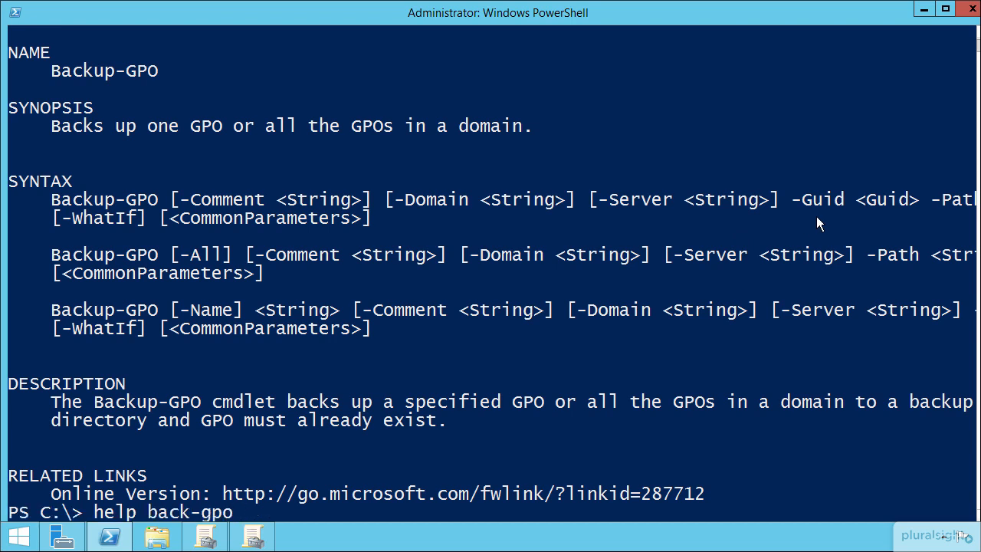
{"action": "type", "text": "restore"}
{"action": "key", "text": "Return"}
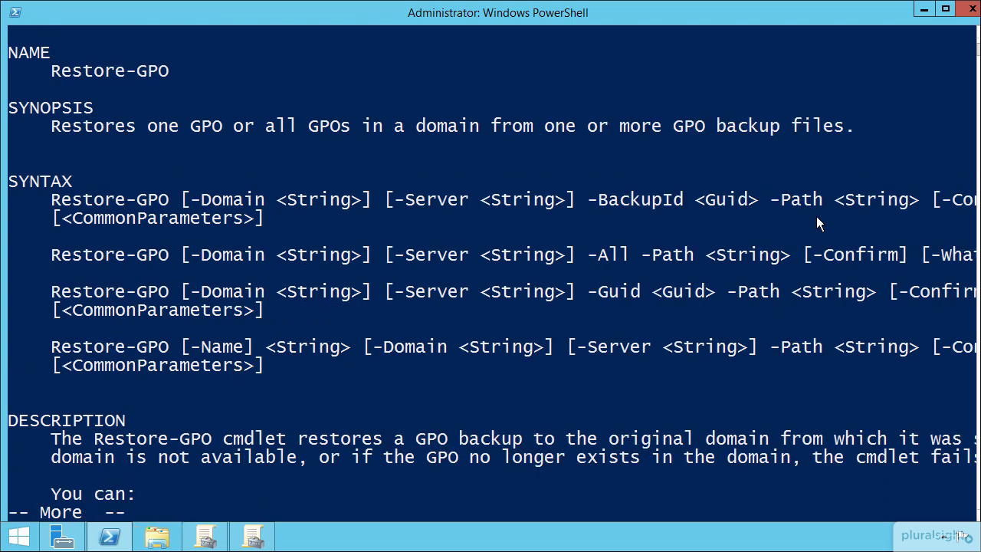
{"action": "key", "text": "q"}
Change the last help command to look up the Import-GPO cmdlet, examine its syntax, and leave the help page
{"action": "key", "text": "Up"}
{"action": "key", "text": "Left"}
{"action": "key", "text": "Left"}
{"action": "key", "text": "Left"}
{"action": "key", "text": "Left"}
{"action": "key", "text": "BackSpace"}
{"action": "key", "text": "BackSpace"}
{"action": "key", "text": "BackSpace"}
{"action": "key", "text": "BackSpace"}
{"action": "key", "text": "BackSpace"}
{"action": "key", "text": "BackSpace"}
{"action": "key", "text": "BackSpace"}
{"action": "type", "text": "im"}
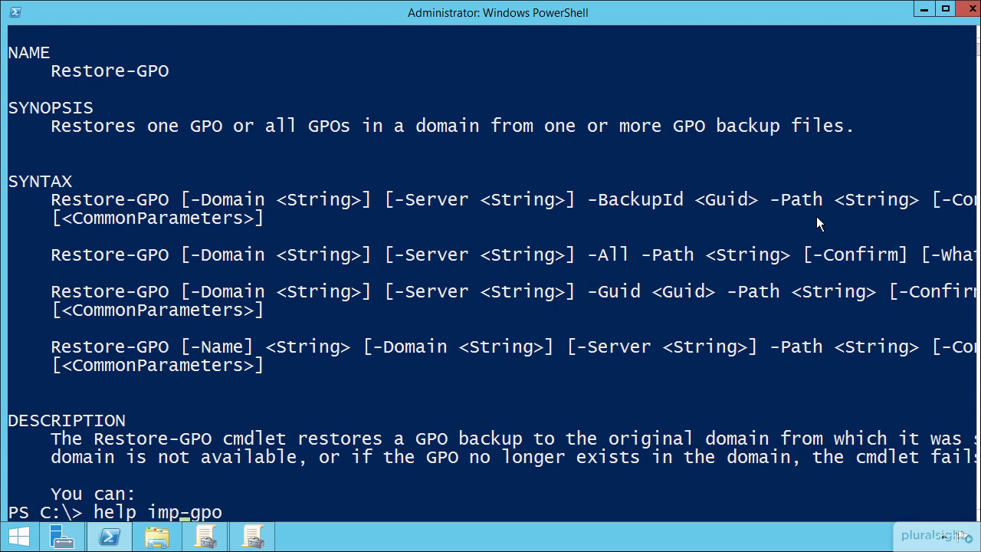
{"action": "type", "text": "port"}
{"action": "key", "text": "Return"}
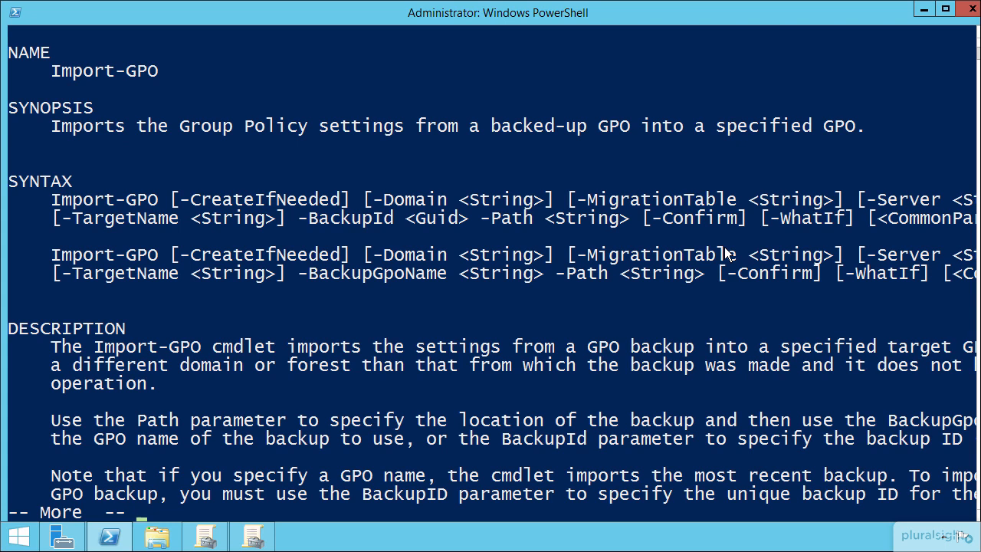
{"action": "key", "text": "q"}
Change the last help command to look up the Copy-GPO cmdlet, examine its syntax, and leave the help page
{"action": "key", "text": "Up"}
{"action": "key", "text": "Left"}
{"action": "key", "text": "Left"}
{"action": "key", "text": "Left"}
{"action": "key", "text": "Left"}
{"action": "key", "text": "BackSpace"}
{"action": "key", "text": "BackSpace"}
{"action": "key", "text": "BackSpace"}
{"action": "key", "text": "BackSpace"}
{"action": "key", "text": "BackSpace"}
{"action": "key", "text": "BackSpace"}
{"action": "type", "text": "copy"}
{"action": "key", "text": "Return"}
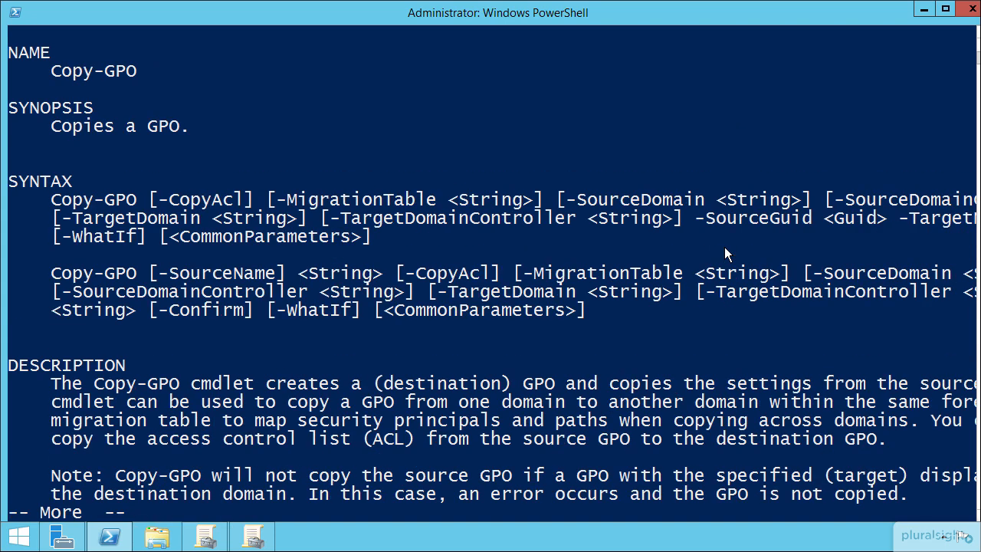
{"action": "key", "text": "q"}
Clear the help output from the console to get an empty C:\ prompt
{"action": "key", "text": "Return"}
{"action": "key", "text": "Return"}
{"action": "key", "text": "Return"}
{"action": "type", "text": "cls"}
{"action": "key", "text": "Return"}
{"action": "key", "text": "Return"}
{"action": "key", "text": "Return"}
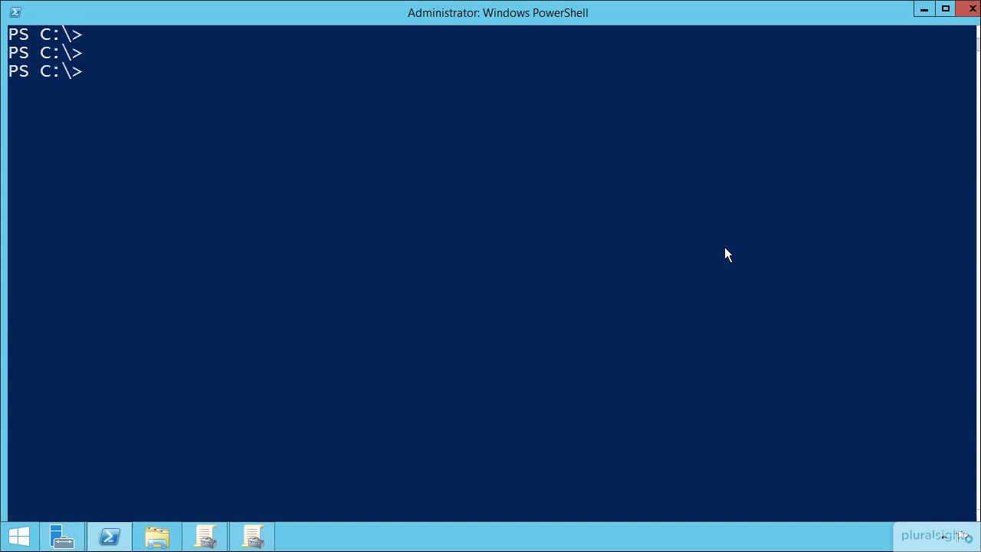
Compose a Get-GPOReport command covering all GPOs, with HTML as the report type and a Path parameter for the output
{"action": "type", "text": "gpo"}
{"action": "key", "text": "BackSpace"}
{"action": "key", "text": "BackSpace"}
{"action": "type", "text": "et-gpore"}
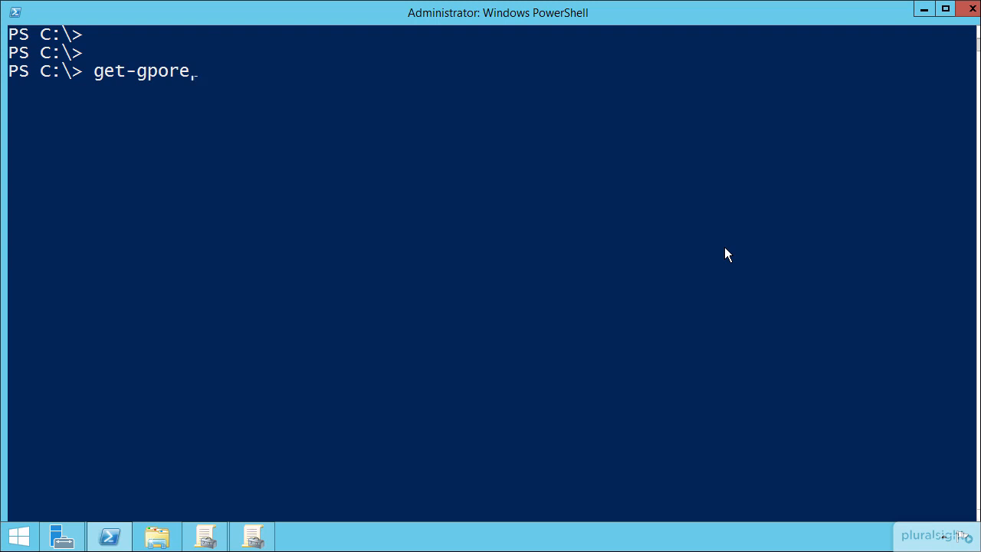
{"action": "key", "text": "Tab"}
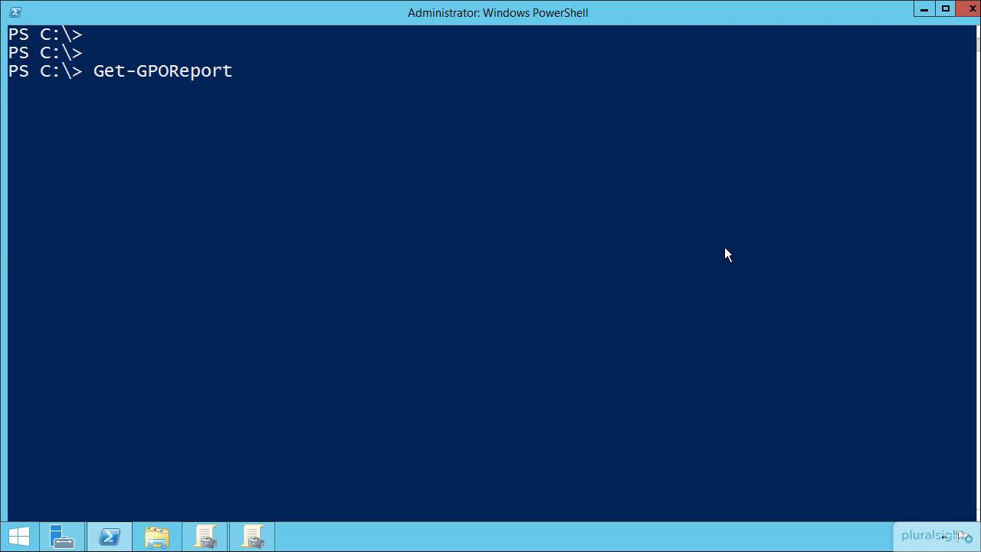
{"action": "type", "text": "-all re"}
{"action": "key", "text": "BackSpace"}
{"action": "key", "text": "BackSpace"}
{"action": "type", "text": "-r"}
{"action": "key", "text": "Tab"}
{"action": "type", "text": "HTML -p"}
{"action": "key", "text": "Tab"}
Set the output path to report.html in the administrator's desktop folder under c:\users and run the report command
{"action": "type", "text": "c:\\"}
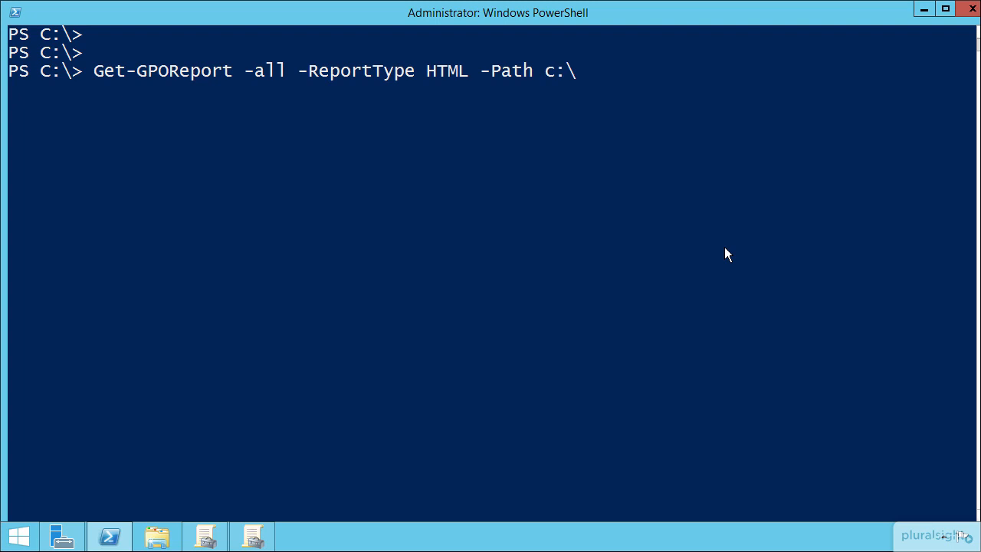
{"action": "type", "text": "users\\gshields\\desktop\\w"}
{"action": "key", "text": "BackSpace"}
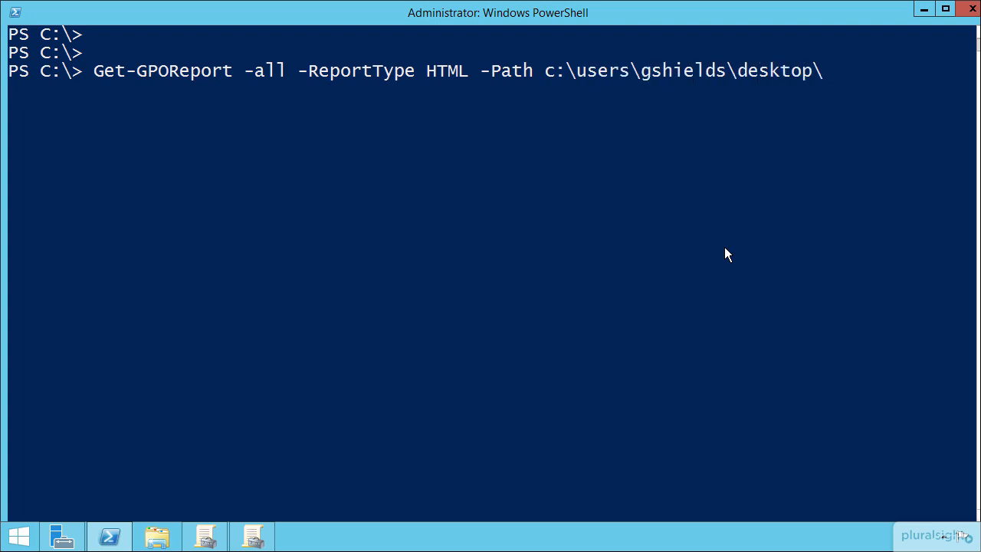
{"action": "type", "text": "report.html"}
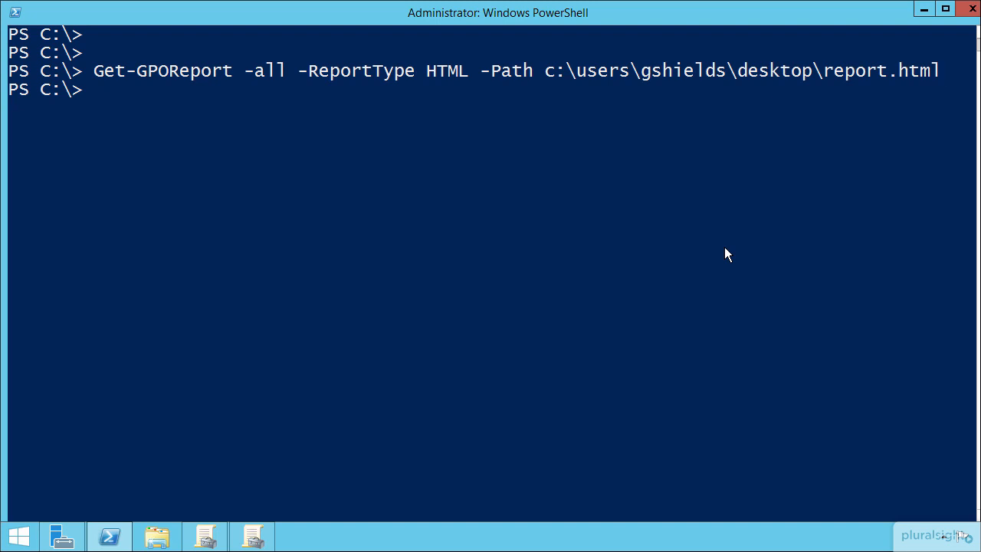
Minimize the PowerShell and Group Policy Management windows to reveal the Windows desktop
{"action": "left_click", "coordinate": [925, 10]}
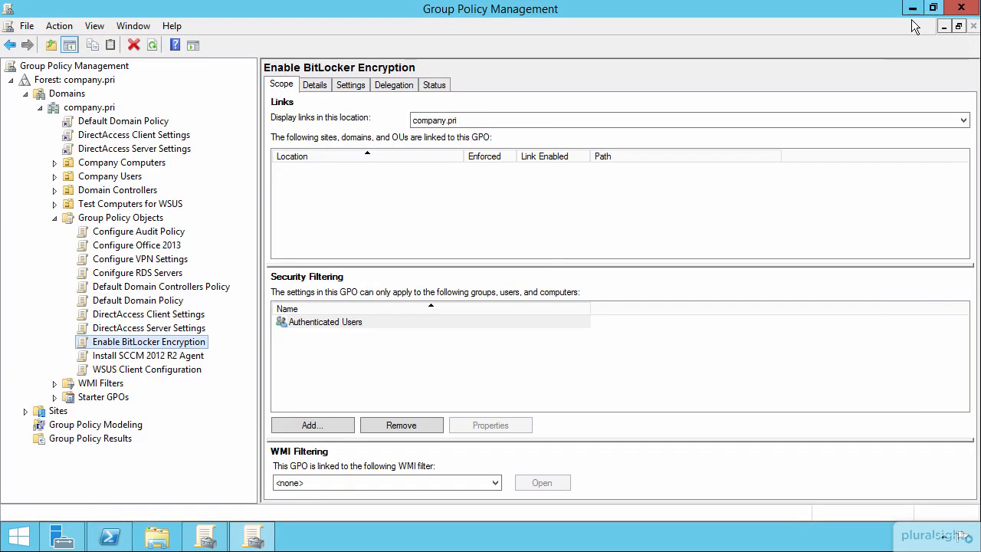
{"action": "left_click", "coordinate": [912, 7]}
{"action": "left_click", "coordinate": [912, 8]}
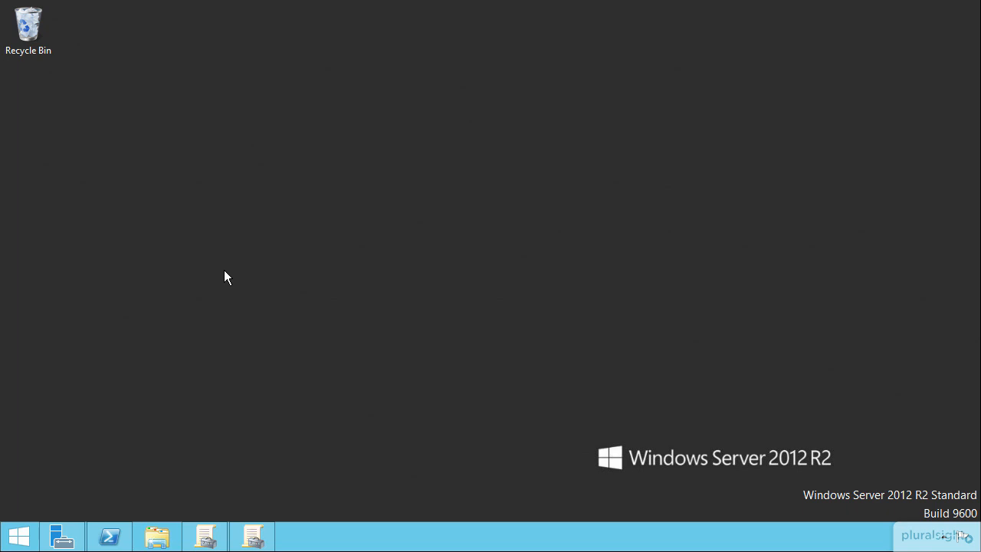
Open the administrator's desktop folder under C:\Users through the Run dialog
{"action": "key", "text": "super+r"}
{"action": "type", "text": "c:\\win"}
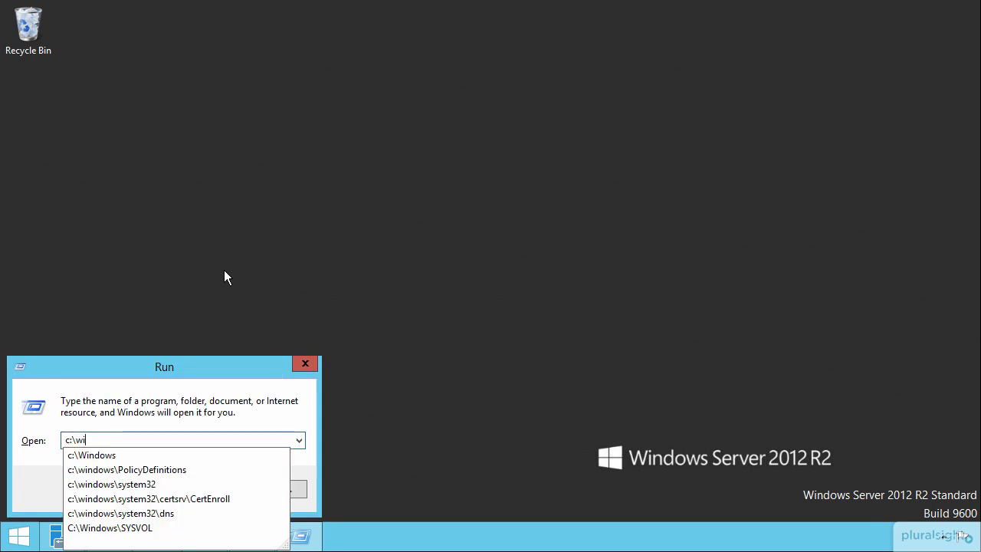
{"action": "key", "text": "BackSpace"}
{"action": "key", "text": "BackSpace"}
{"action": "key", "text": "BackSpace"}
{"action": "type", "text": "user"}
{"action": "key", "text": "Down"}
{"action": "type", "text": "\\g"}
{"action": "key", "text": "Down"}
{"action": "type", "text": "\\"}
{"action": "key", "text": "Down"}
{"action": "key", "text": "Return"}
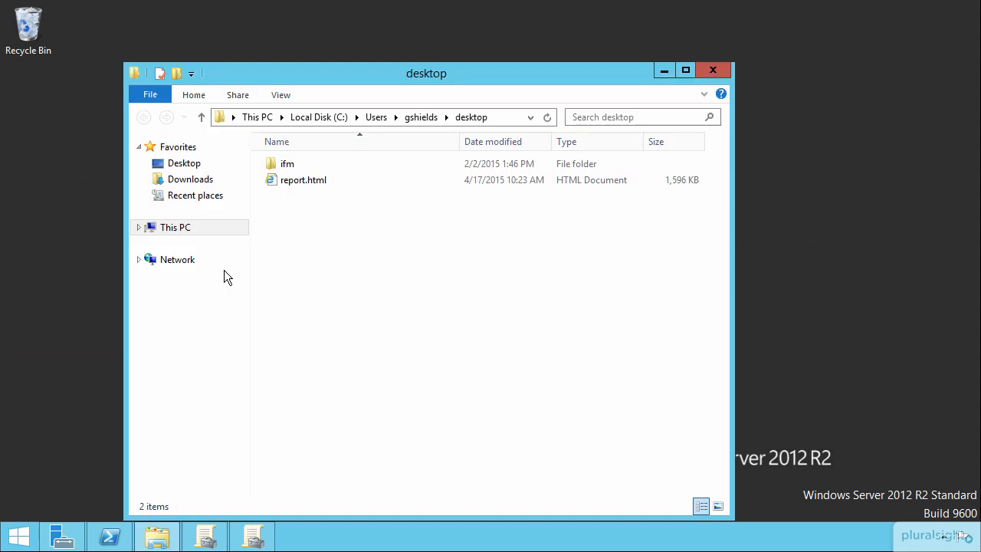
Copy report.html from the open folder onto the Windows desktop and close the folder window
{"action": "left_click_drag", "start_coordinate": [299, 184], "coordinate": [71, 213]}
{"action": "left_click", "coordinate": [107, 236]}
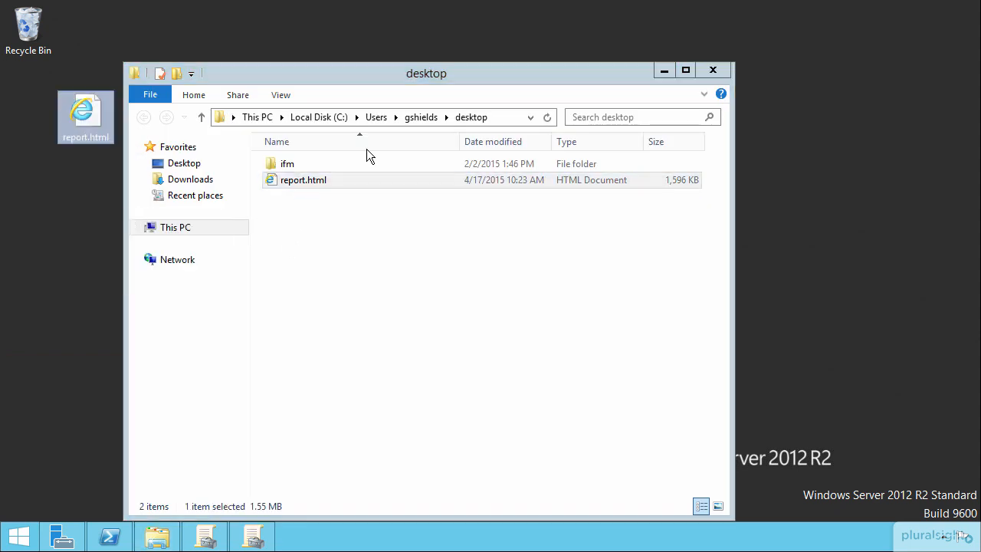
{"action": "left_click", "coordinate": [712, 70]}
Open report.html from the desktop in Internet Explorer and expand the Details section of the Configure VPN Settings GPO
{"action": "double_click", "coordinate": [104, 124]}
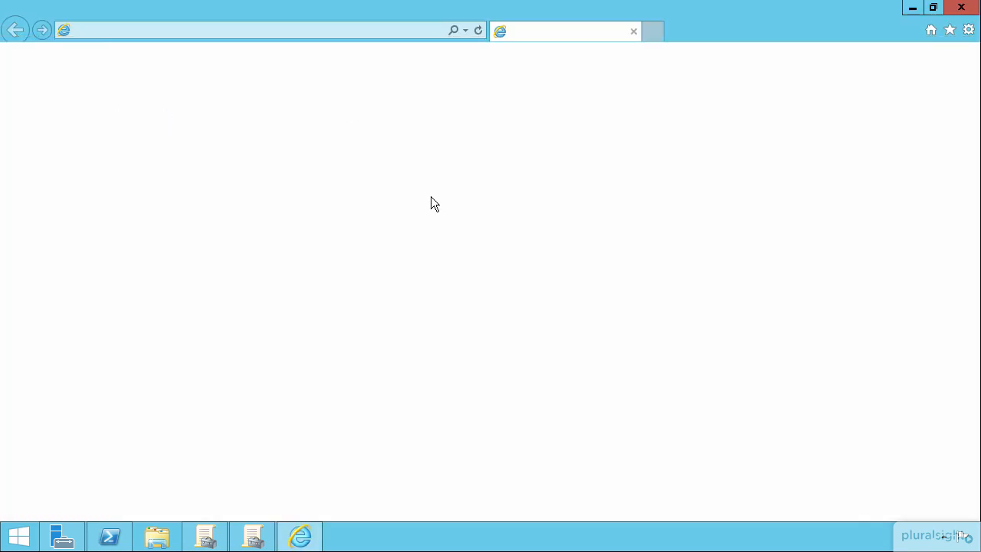
{"action": "left_click", "coordinate": [801, 504]}
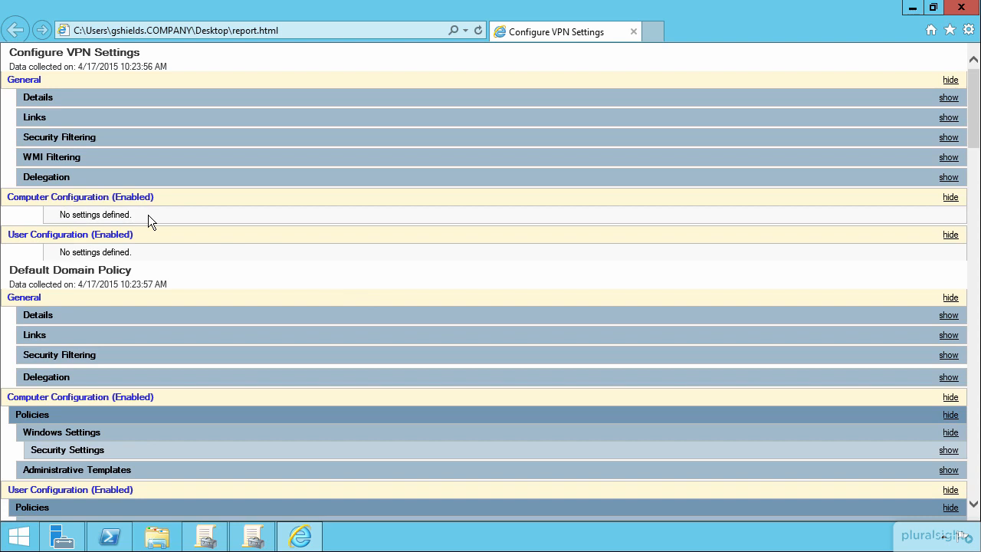
{"action": "left_click", "coordinate": [948, 97]}
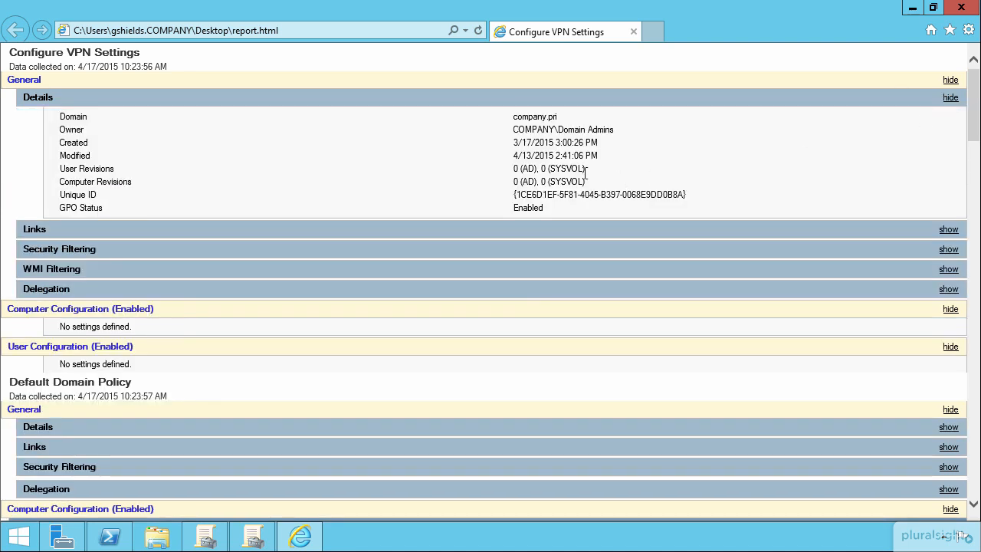